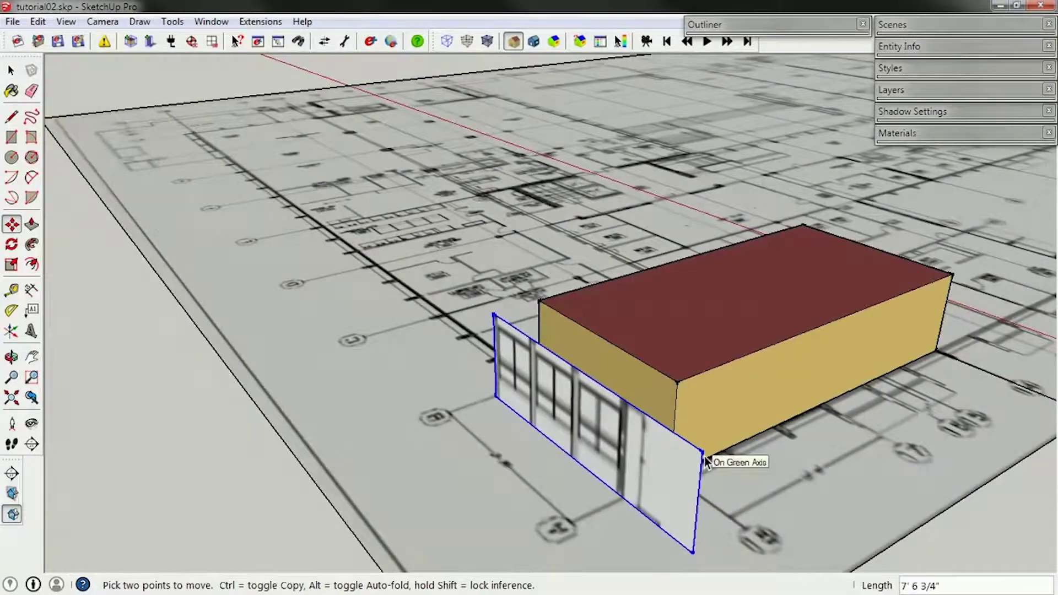
- Drop the storefront photo panel against the box's front, then orbit and select the box
{"action": "scroll", "coordinate": [705, 460], "scroll_direction": "up", "scroll_amount": 2}
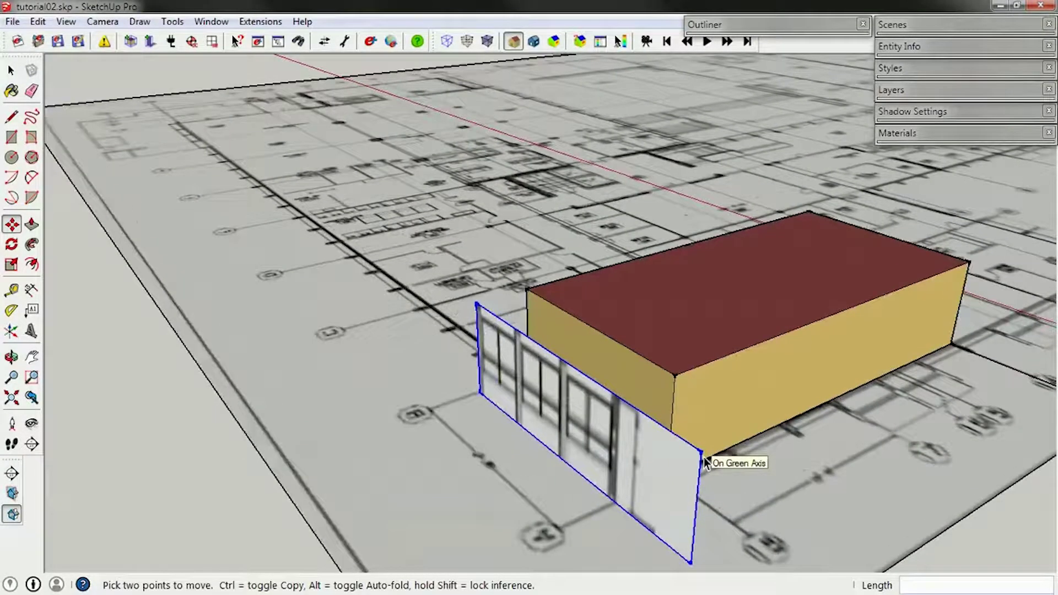
{"action": "left_click", "coordinate": [703, 457]}
{"action": "key", "text": "space"}
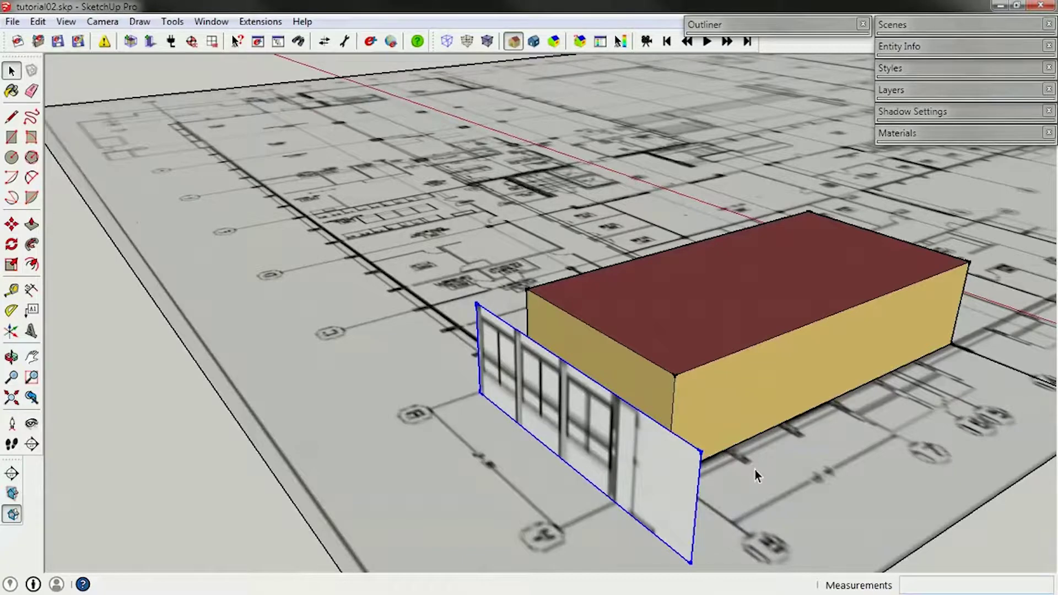
{"action": "middle_click_drag", "start_coordinate": [737, 381], "coordinate": [630, 420]}
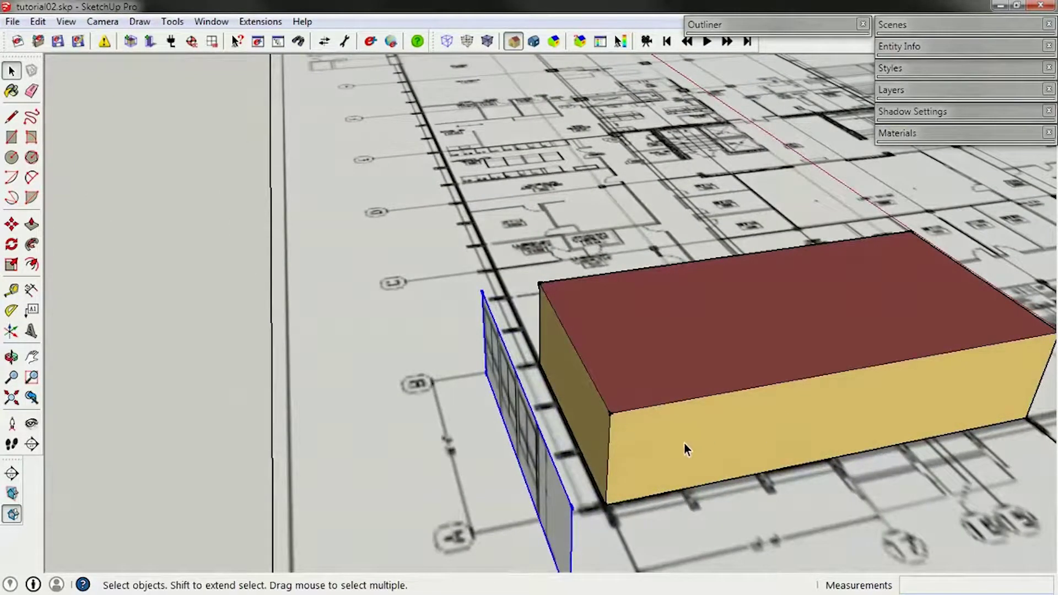
{"action": "mouse_move", "coordinate": [683, 443]}
{"action": "middle_mouse_down"}
{"action": "mouse_move", "coordinate": [720, 431]}
{"action": "mouse_move", "coordinate": [775, 451]}
{"action": "mouse_move", "coordinate": [678, 432]}
{"action": "mouse_move", "coordinate": [698, 432]}
{"action": "middle_mouse_up"}
{"action": "left_click", "coordinate": [721, 424]}
- Enter the tan box group, select its front face, and orbit and zoom in close
{"action": "double_click", "coordinate": [722, 424]}
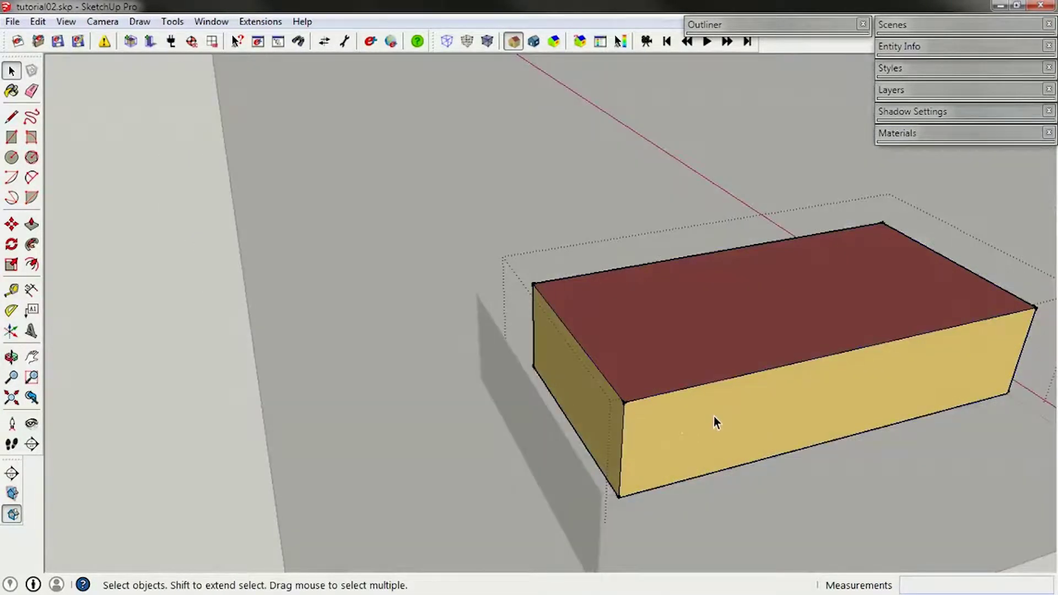
{"action": "left_click", "coordinate": [719, 421]}
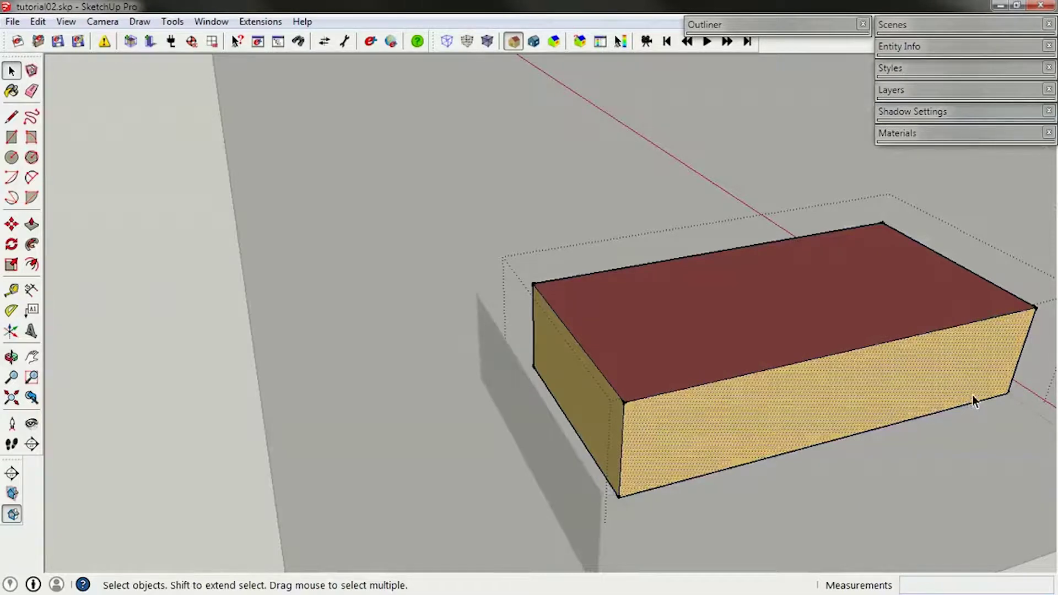
{"action": "middle_click_drag", "start_coordinate": [855, 384], "coordinate": [666, 355]}
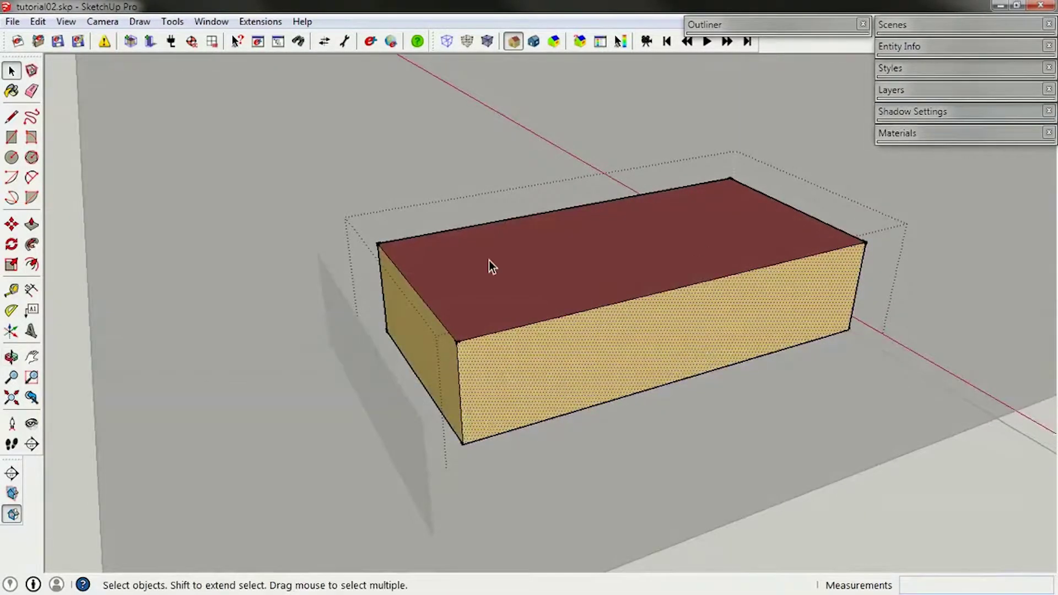
{"action": "middle_click_drag", "start_coordinate": [525, 391], "coordinate": [498, 388]}
{"action": "scroll", "coordinate": [498, 388], "scroll_direction": "up", "scroll_amount": 2}
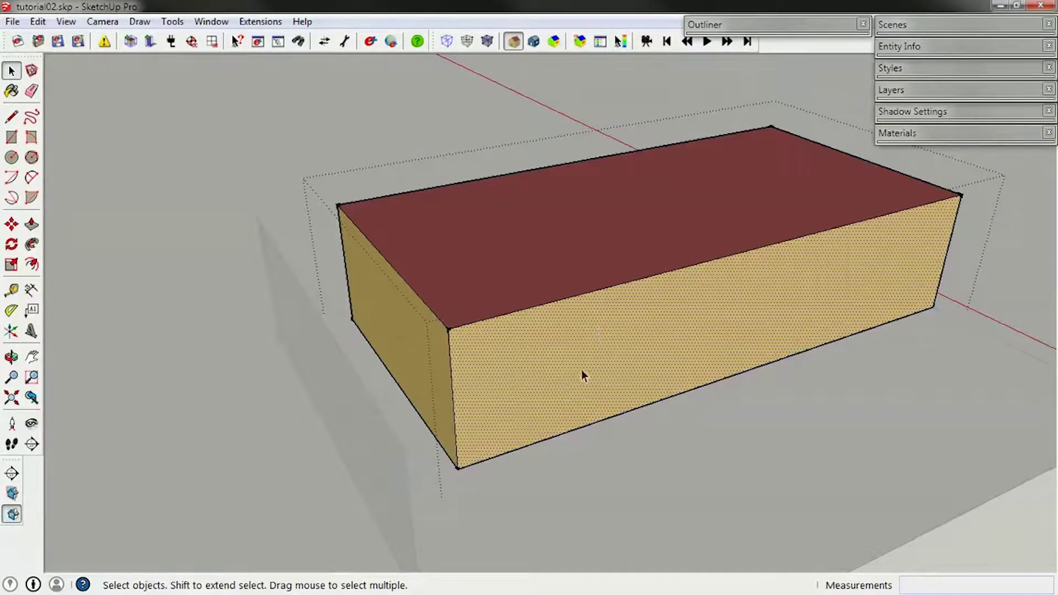
- Draw a blue window rectangle on the box's long front wall
{"action": "key", "text": "r"}
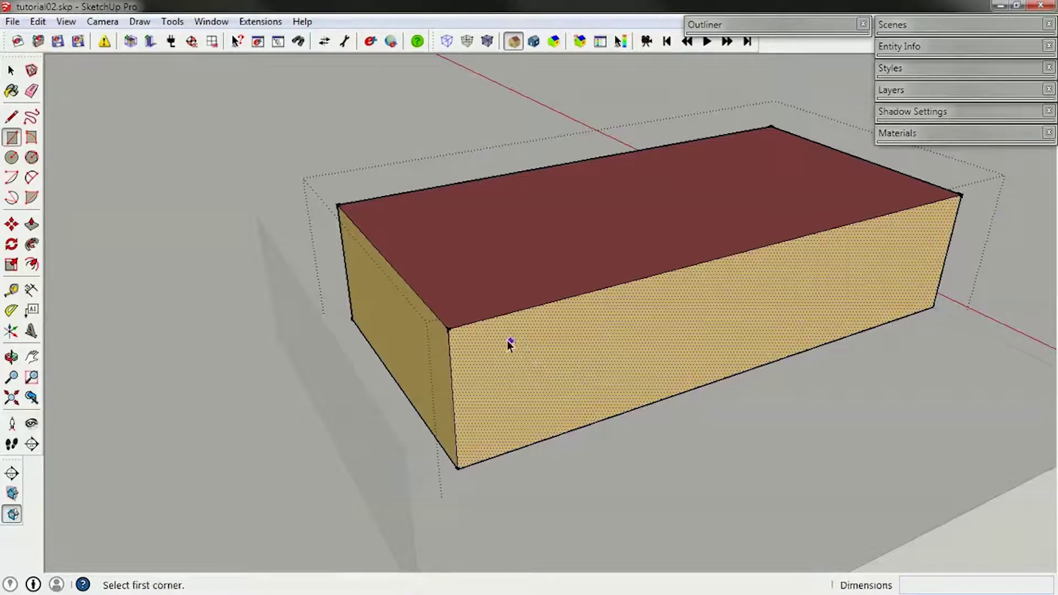
{"action": "left_click", "coordinate": [490, 340]}
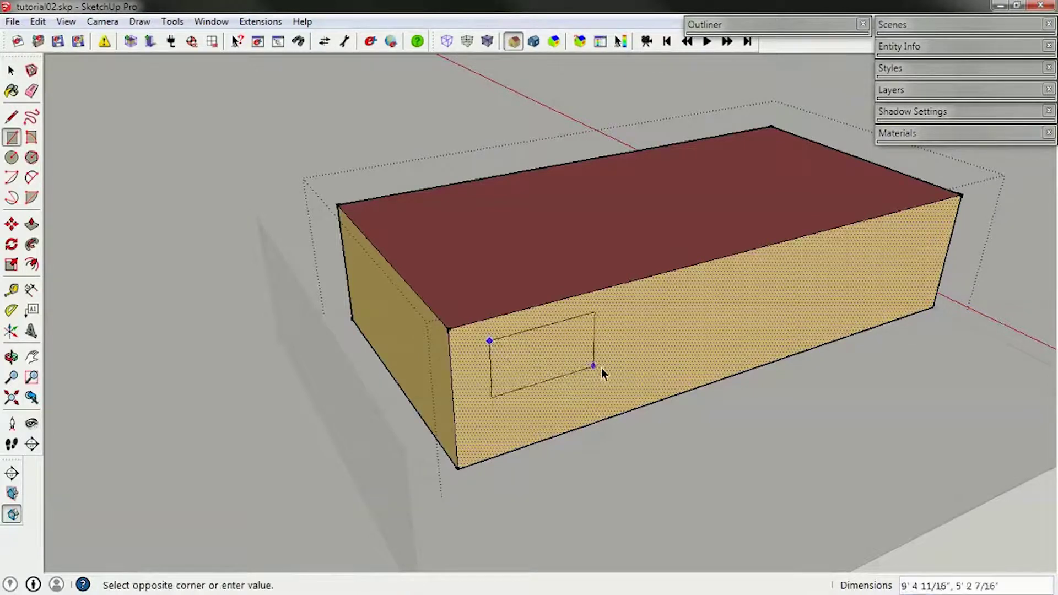
{"action": "left_click", "coordinate": [666, 369]}
{"action": "key", "text": "space"}
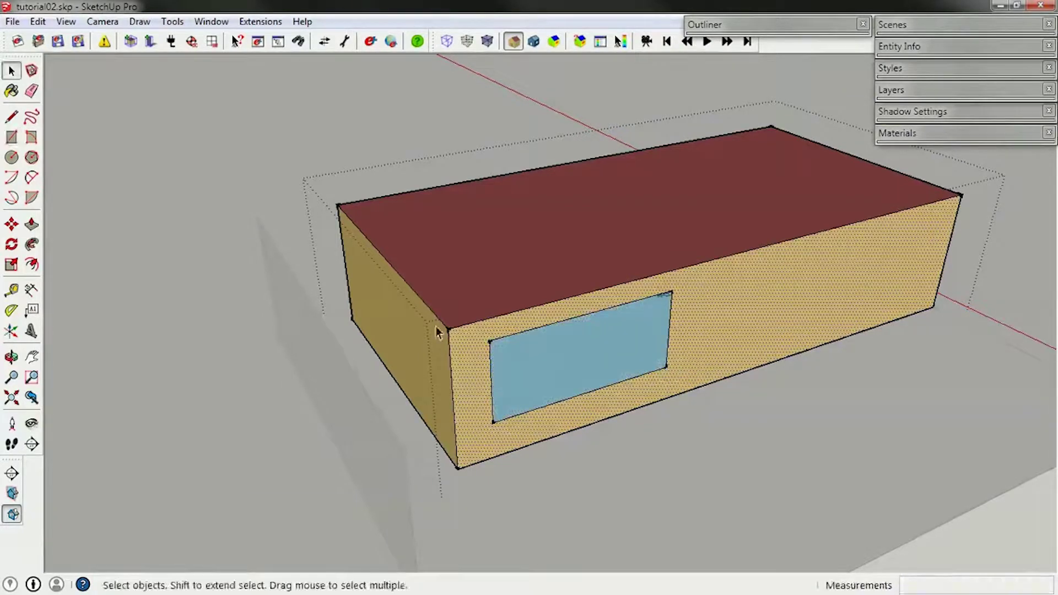
- Orbit around the new window and begin a second rectangle beside it
{"action": "middle_click_drag", "start_coordinate": [567, 447], "coordinate": [289, 382]}
{"action": "scroll", "coordinate": [571, 402], "scroll_direction": "down", "scroll_amount": 5}
{"action": "middle_click_drag", "start_coordinate": [572, 401], "coordinate": [567, 416]}
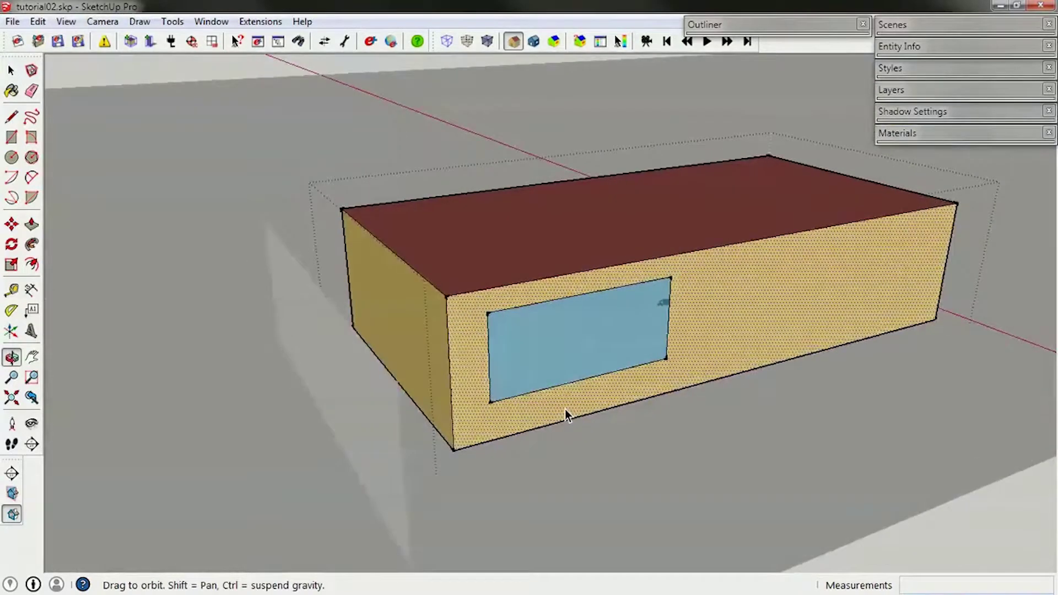
{"action": "scroll", "coordinate": [569, 342], "scroll_direction": "up", "scroll_amount": 5}
{"action": "scroll", "coordinate": [568, 341], "scroll_direction": "down", "scroll_amount": 3}
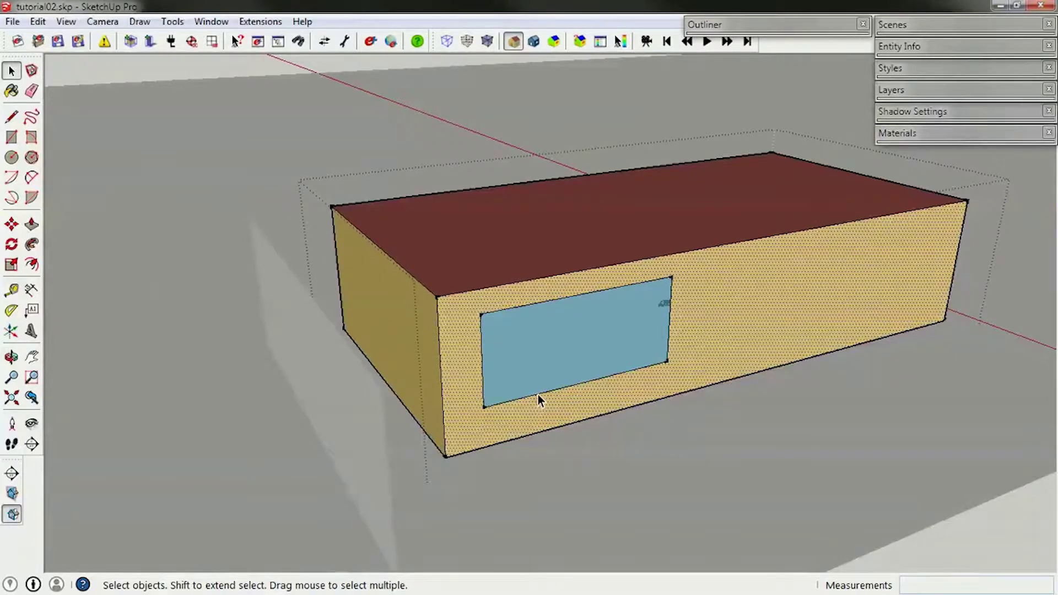
{"action": "middle_click_drag", "start_coordinate": [670, 393], "coordinate": [714, 374]}
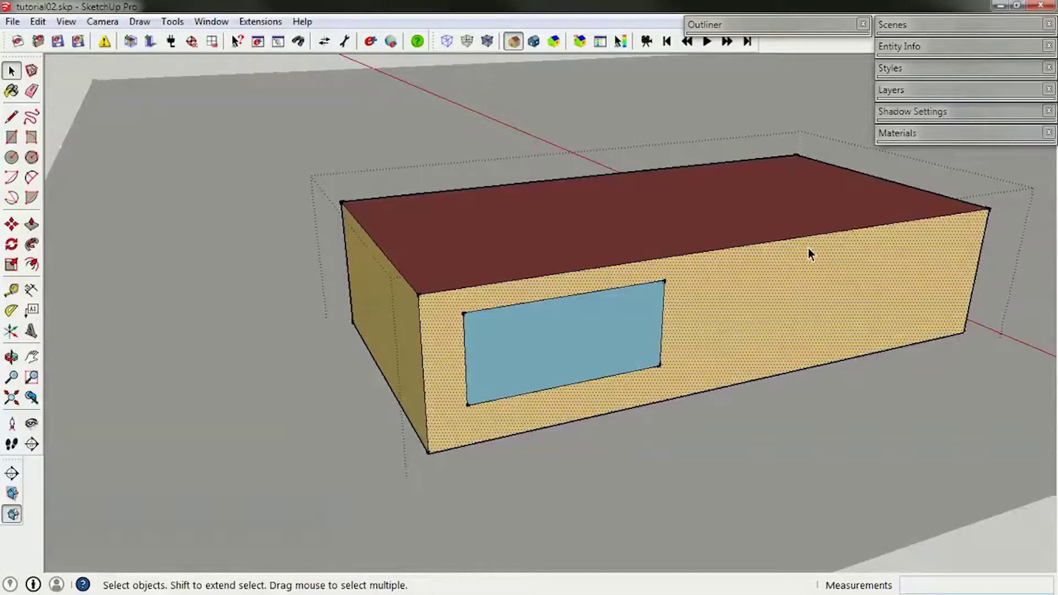
{"action": "key", "text": "r"}
{"action": "left_click", "coordinate": [833, 231]}
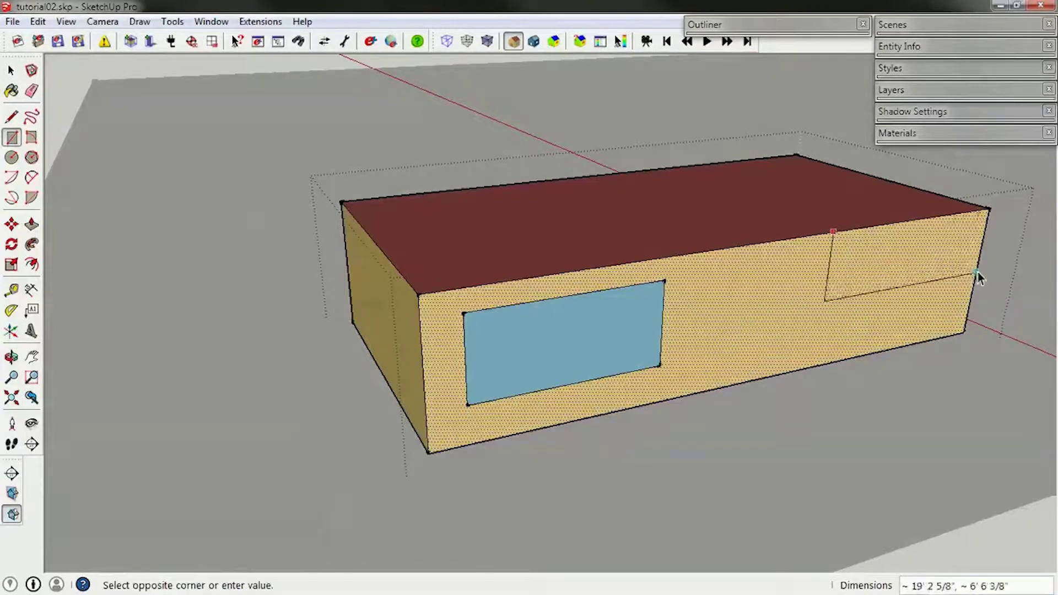
{"action": "left_click", "coordinate": [977, 272]}
{"action": "key", "text": "space"}
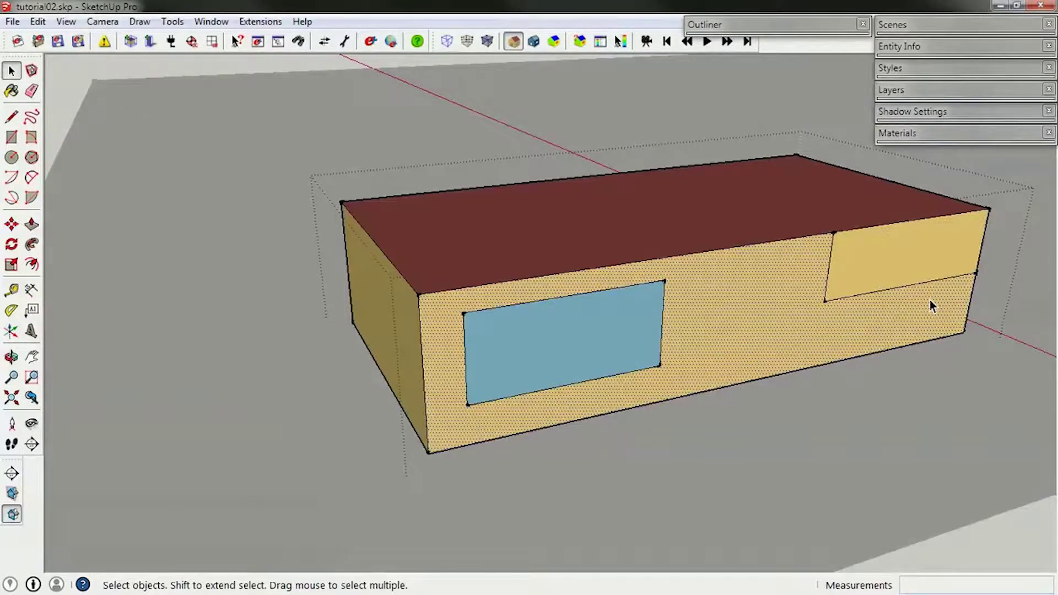
{"action": "left_click", "coordinate": [887, 290]}
{"action": "key", "text": "Delete"}
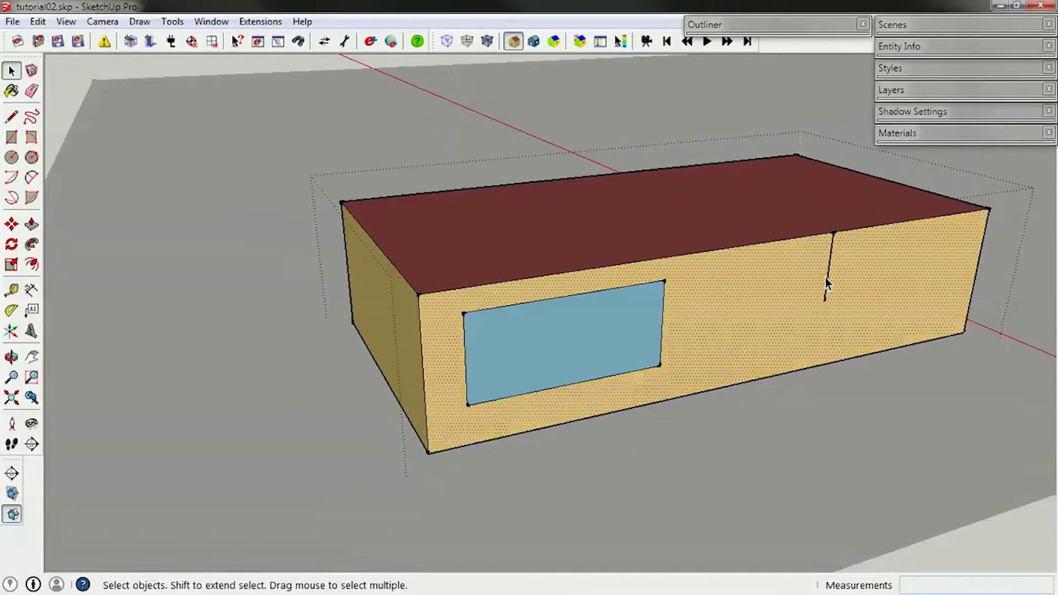
{"action": "left_click", "coordinate": [825, 278]}
{"action": "key", "text": "Delete"}
{"action": "middle_click_drag", "start_coordinate": [609, 381], "coordinate": [661, 320]}
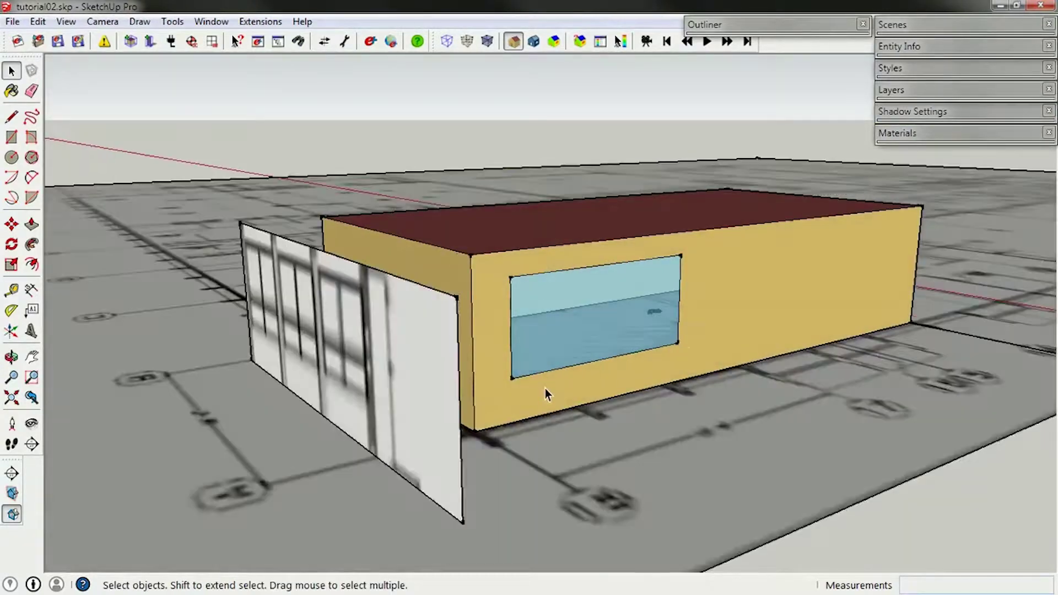
- Place two horizontal guides on the long wall near the window's top and bottom heights
{"action": "middle_click_drag", "start_coordinate": [403, 339], "coordinate": [525, 271]}
{"action": "key", "text": "t"}
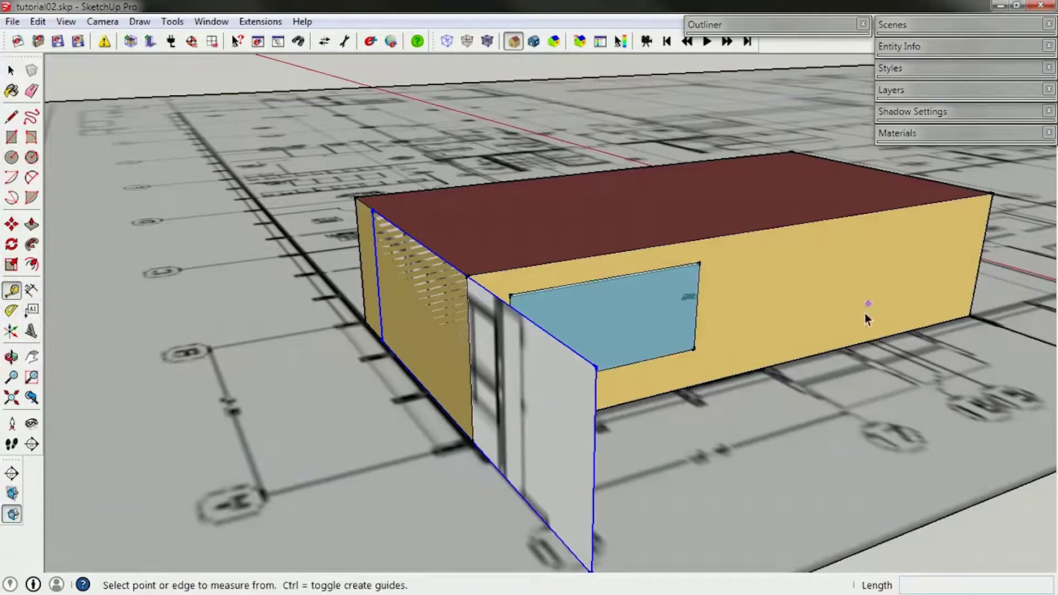
{"action": "left_click", "coordinate": [797, 360]}
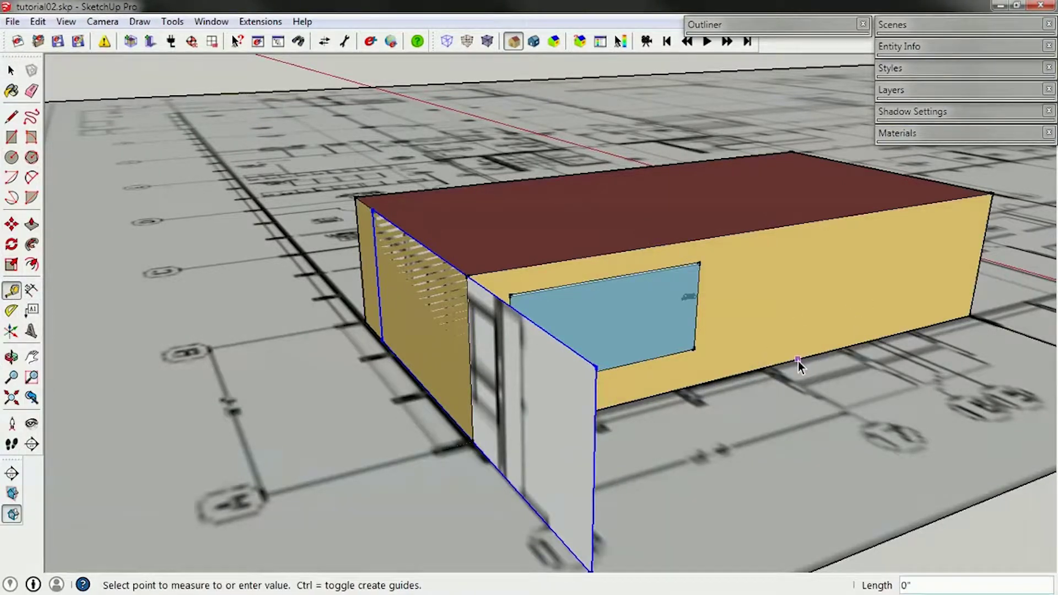
{"action": "left_click", "coordinate": [807, 274]}
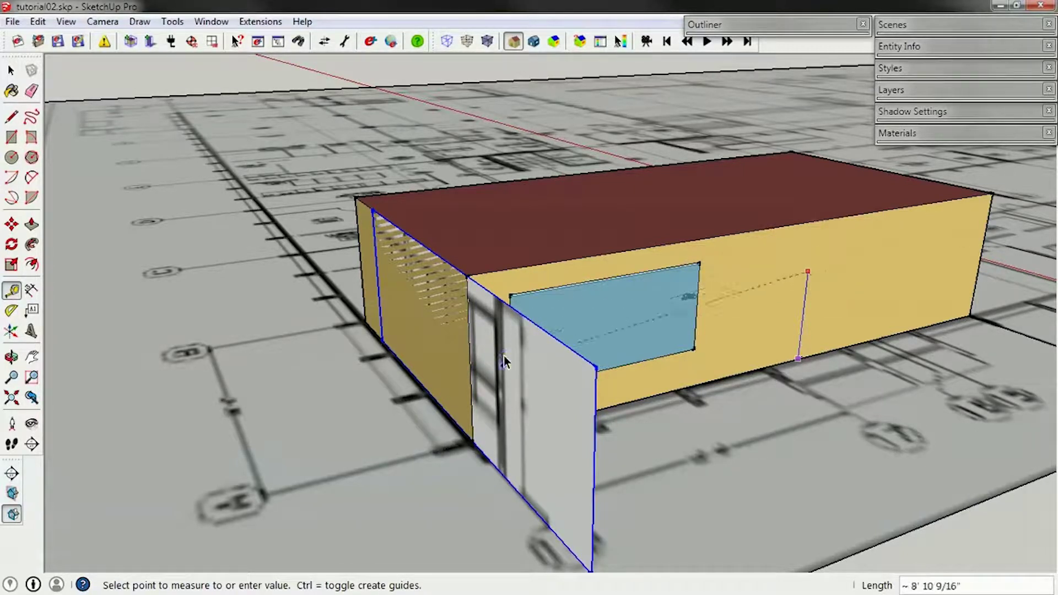
{"action": "left_click", "coordinate": [468, 299]}
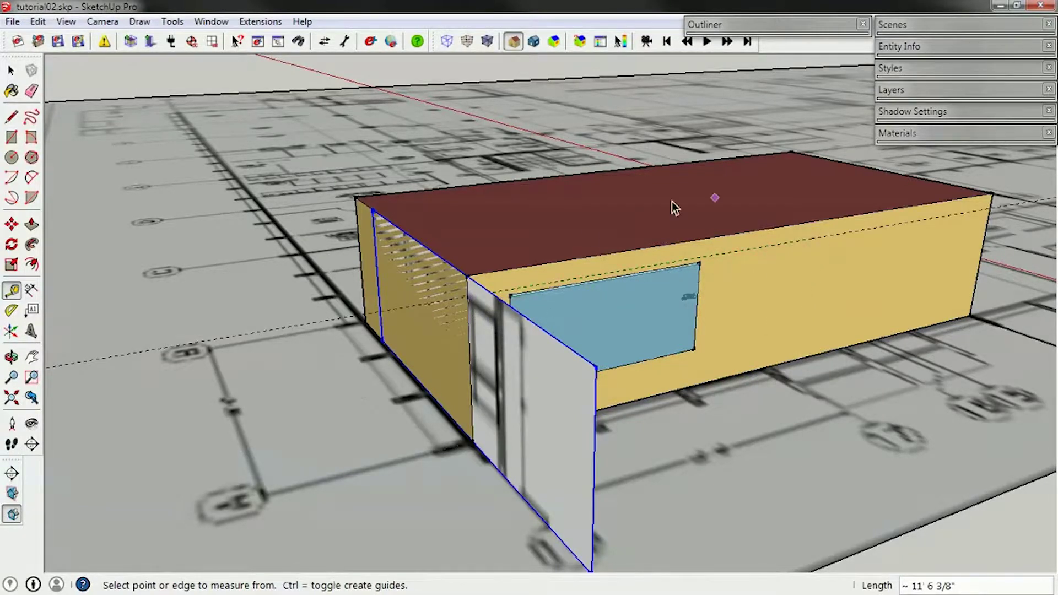
{"action": "left_click", "coordinate": [787, 362]}
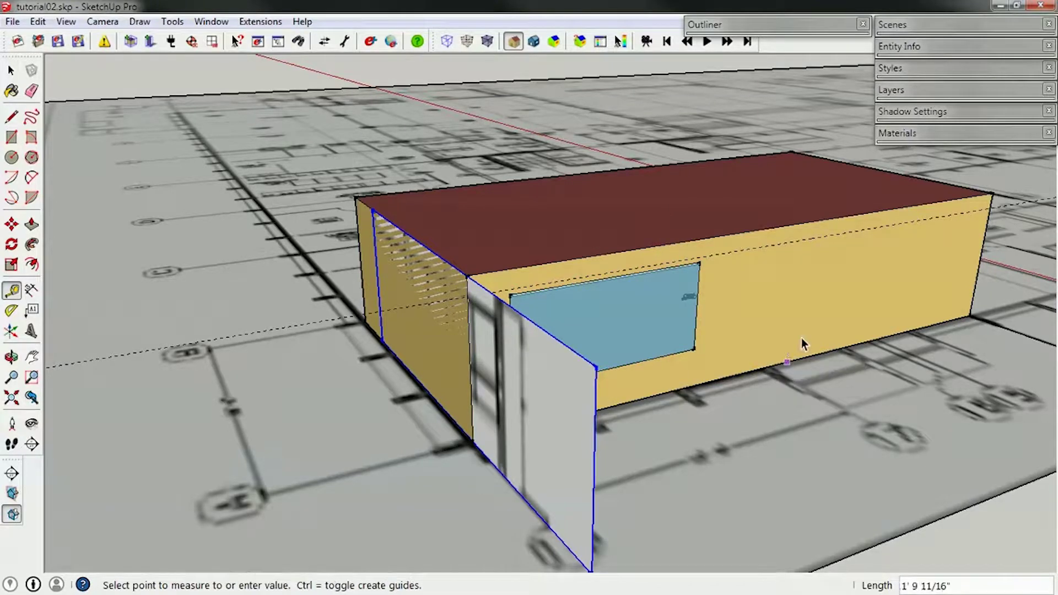
{"action": "left_click", "coordinate": [471, 399]}
{"action": "key", "text": "space"}
{"action": "middle_click_drag", "start_coordinate": [679, 332], "coordinate": [495, 311]}
- Inside the box group, move the window's top edge onto the upper guide line
{"action": "left_click", "coordinate": [493, 287]}
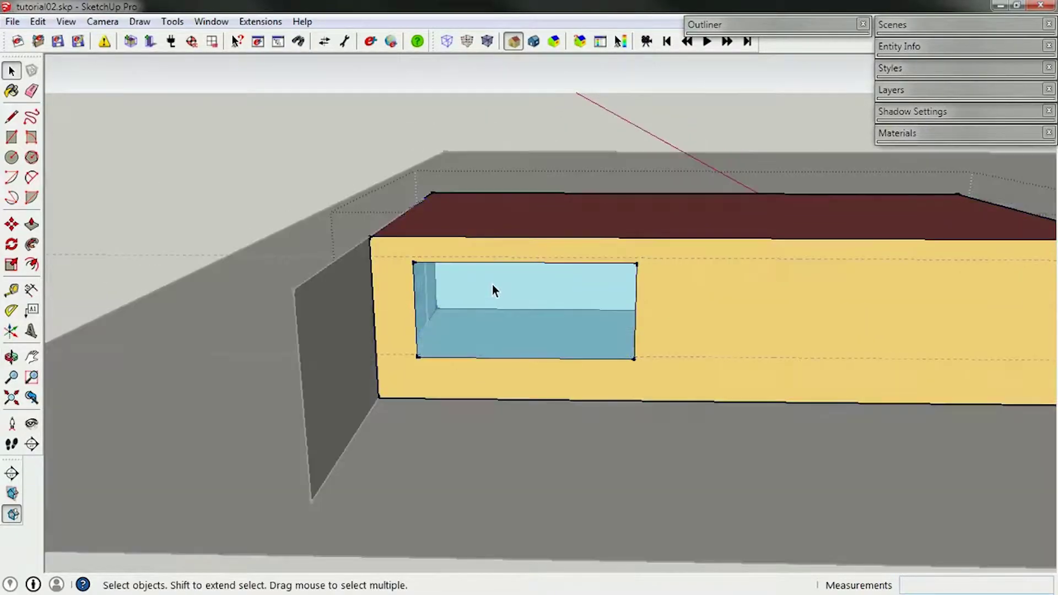
{"action": "left_click", "coordinate": [494, 264]}
{"action": "key", "text": "m"}
{"action": "left_click", "coordinate": [494, 263]}
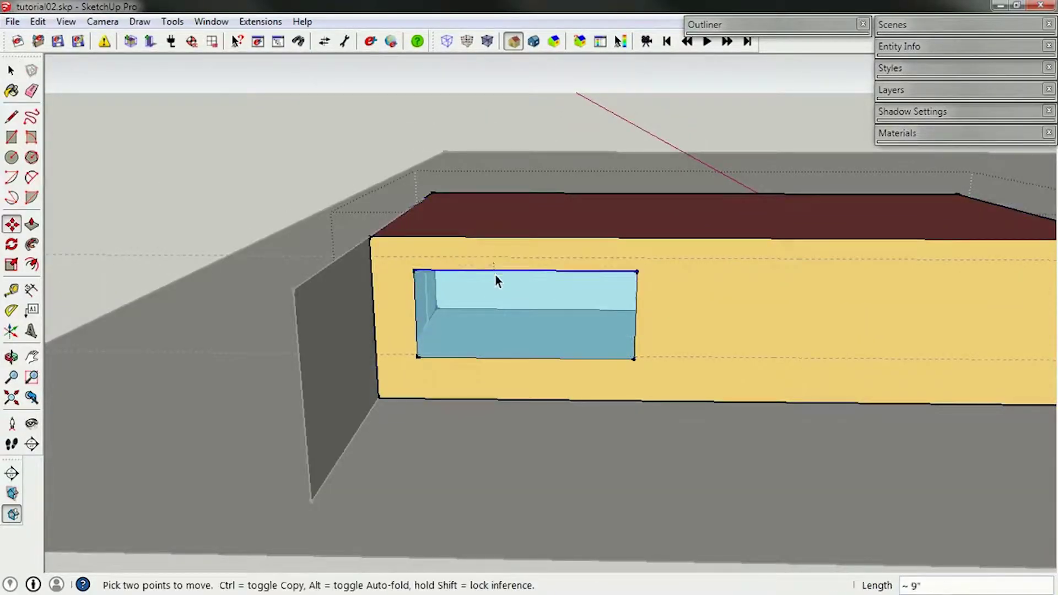
{"action": "left_click", "coordinate": [507, 258]}
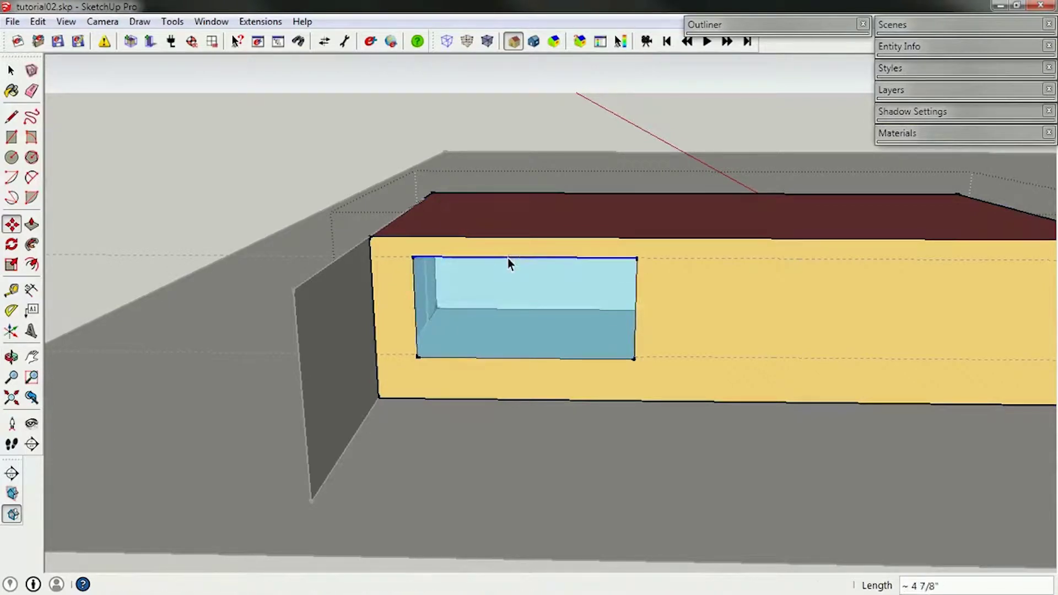
{"action": "key", "text": "space"}
- Move the window's bottom edge to the lower guide and select the guide near the corner
{"action": "left_click", "coordinate": [492, 359]}
{"action": "key", "text": "m"}
{"action": "left_click", "coordinate": [491, 359]}
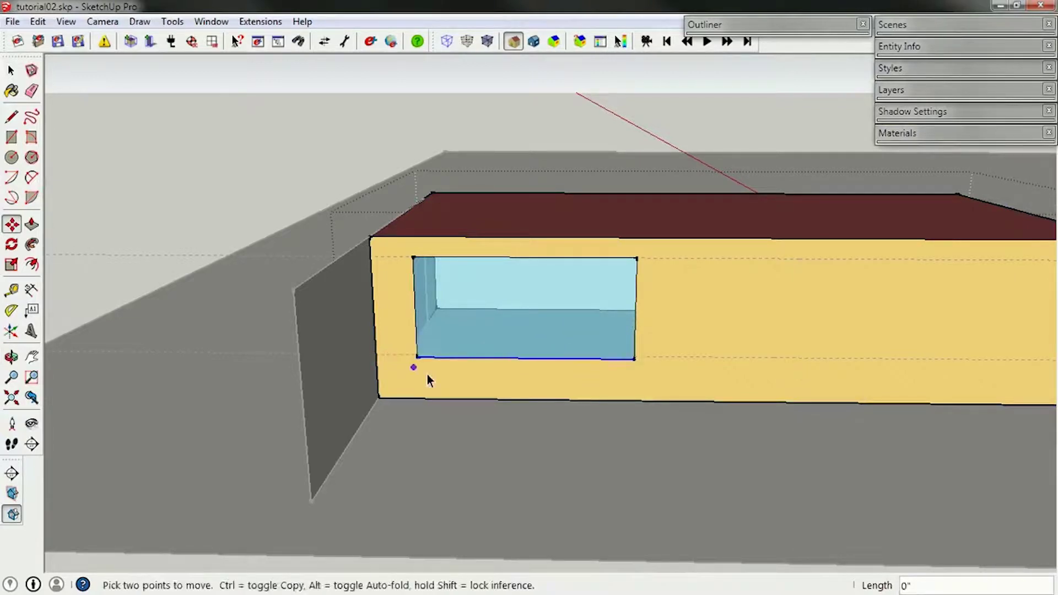
{"action": "scroll", "coordinate": [427, 375], "scroll_direction": "up", "scroll_amount": 3}
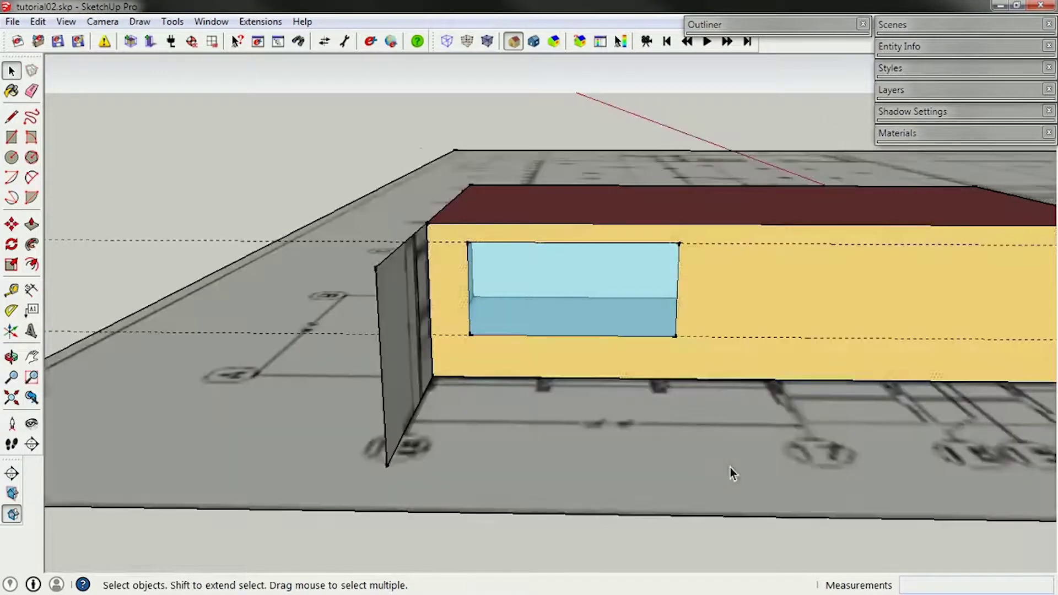
{"action": "left_click", "coordinate": [708, 337]}
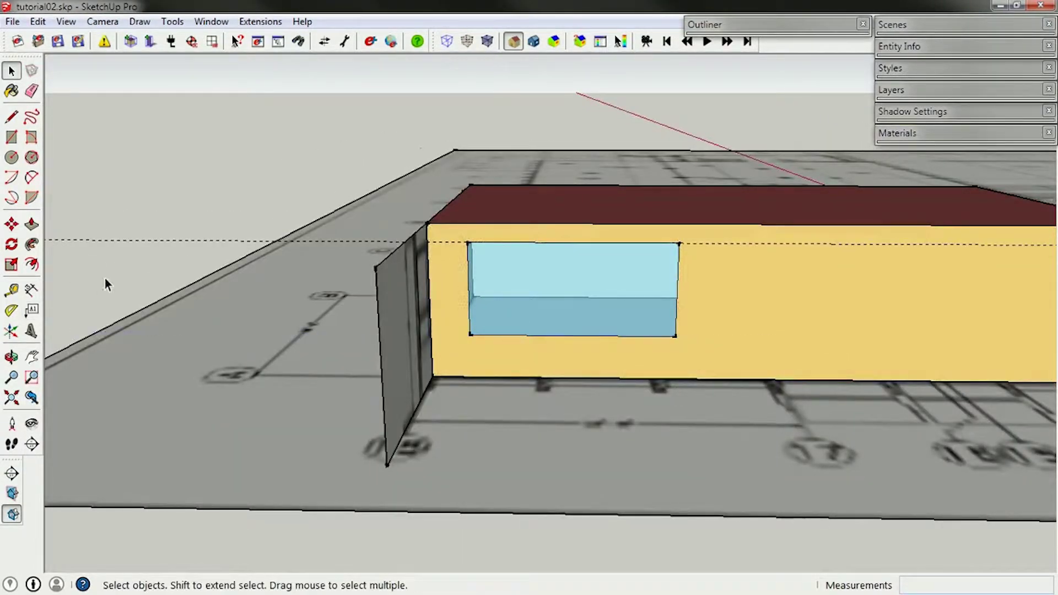
- Move the storefront photo panel off the box's front to stand beside the building
{"action": "middle_click_drag", "start_coordinate": [306, 373], "coordinate": [385, 436]}
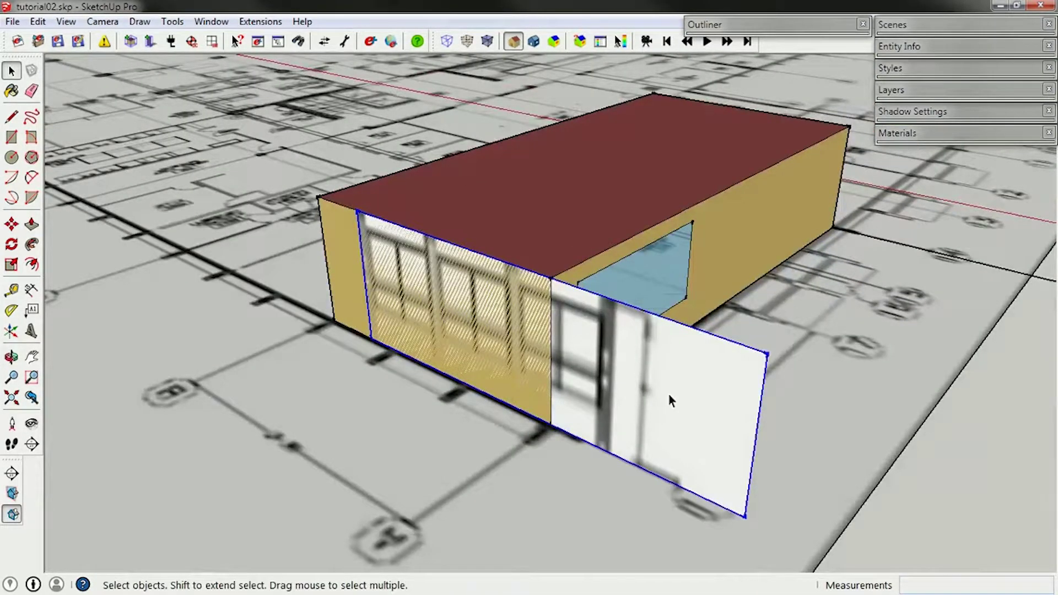
{"action": "key", "text": "m"}
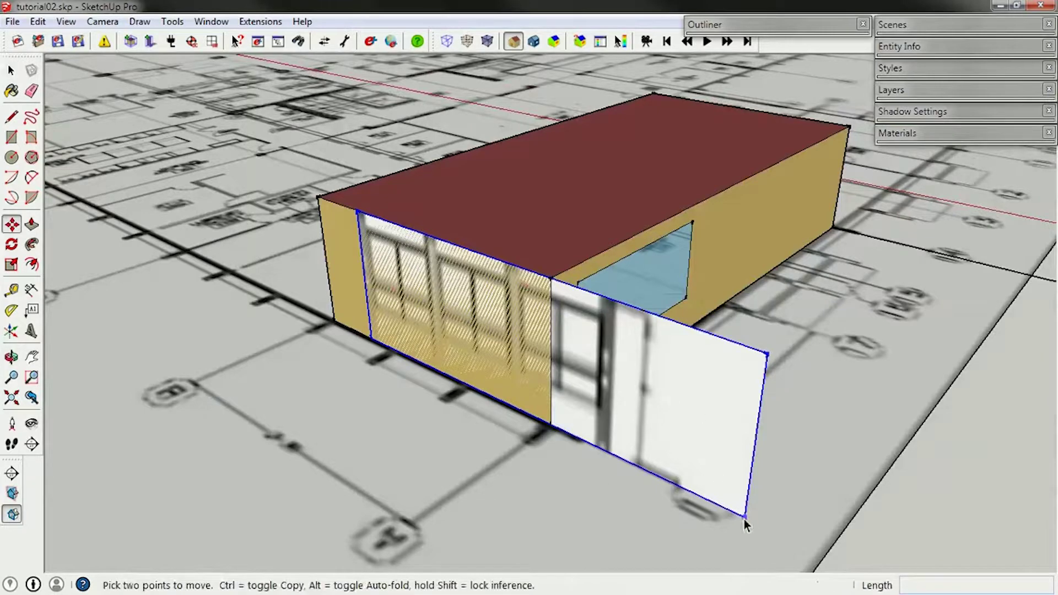
{"action": "left_click", "coordinate": [358, 213]}
{"action": "left_click", "coordinate": [318, 197]}
{"action": "left_click", "coordinate": [310, 200]}
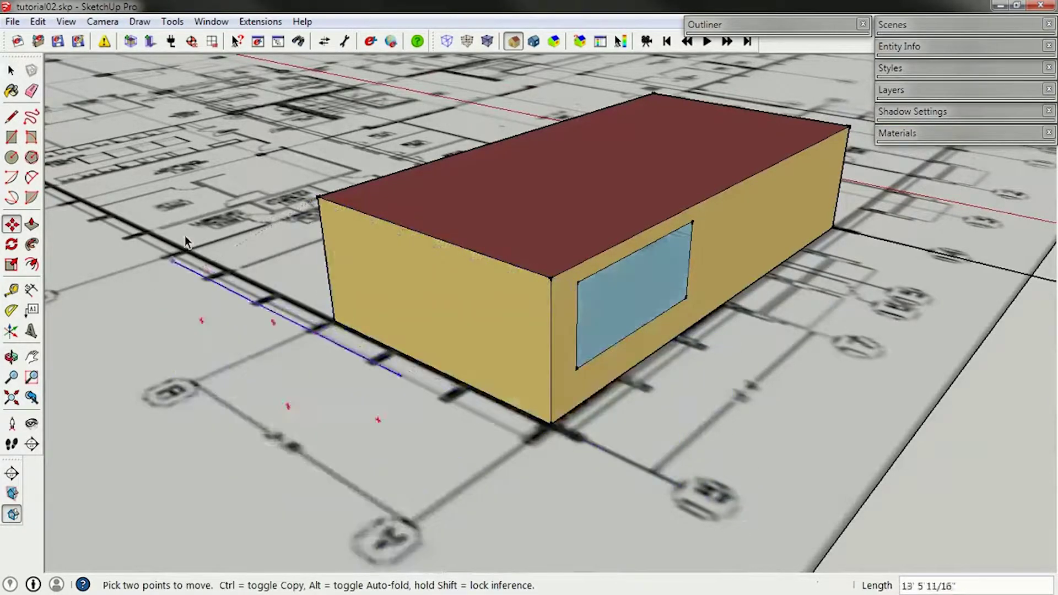
{"action": "left_click", "coordinate": [94, 271]}
- Select the box building and open its group for editing
{"action": "key", "text": "space"}
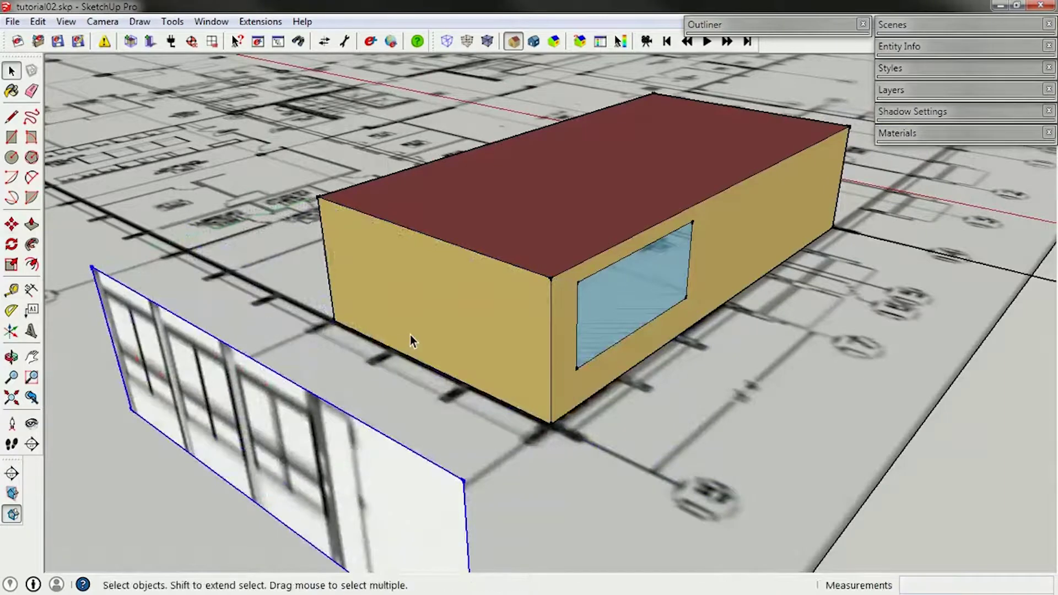
{"action": "left_click", "coordinate": [425, 335]}
{"action": "double_click", "coordinate": [472, 359]}
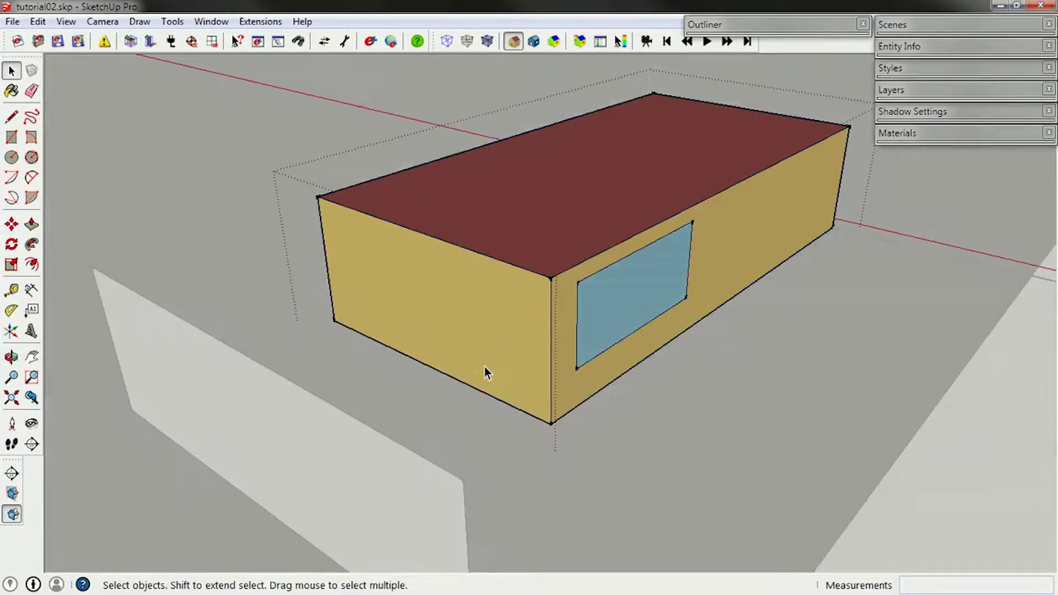
- Add two horizontal guides on the end wall, parallel to its bottom and top edges
{"action": "key", "text": "t"}
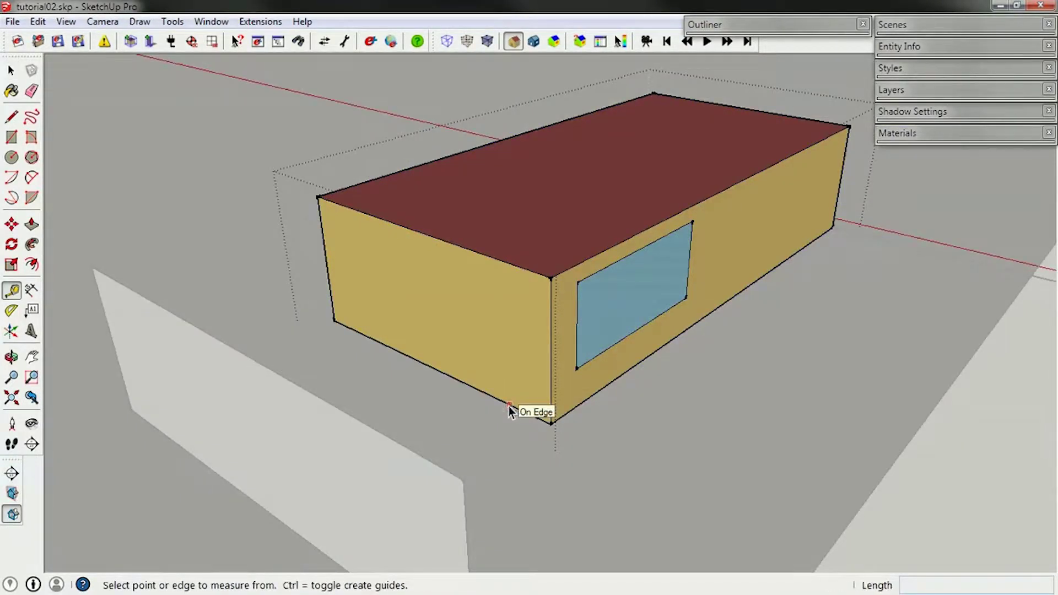
{"action": "left_click", "coordinate": [474, 388]}
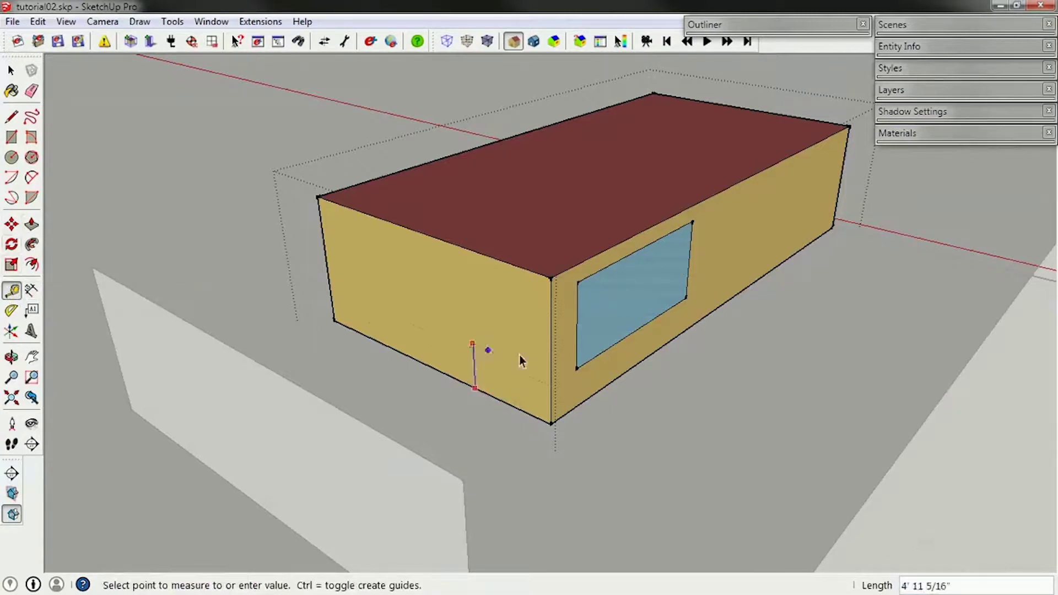
{"action": "left_click", "coordinate": [577, 369]}
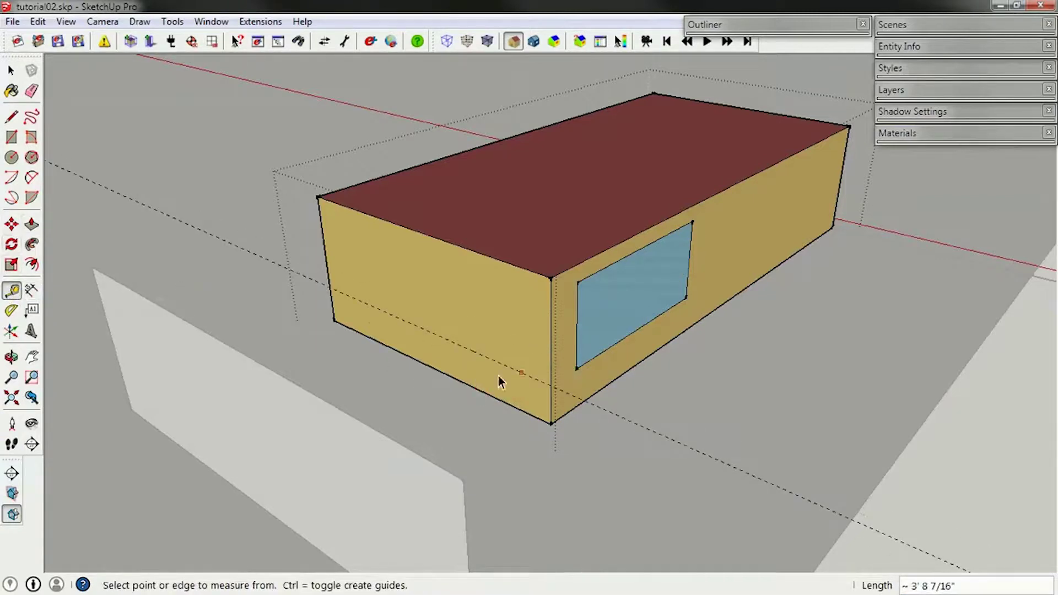
{"action": "left_click", "coordinate": [477, 395]}
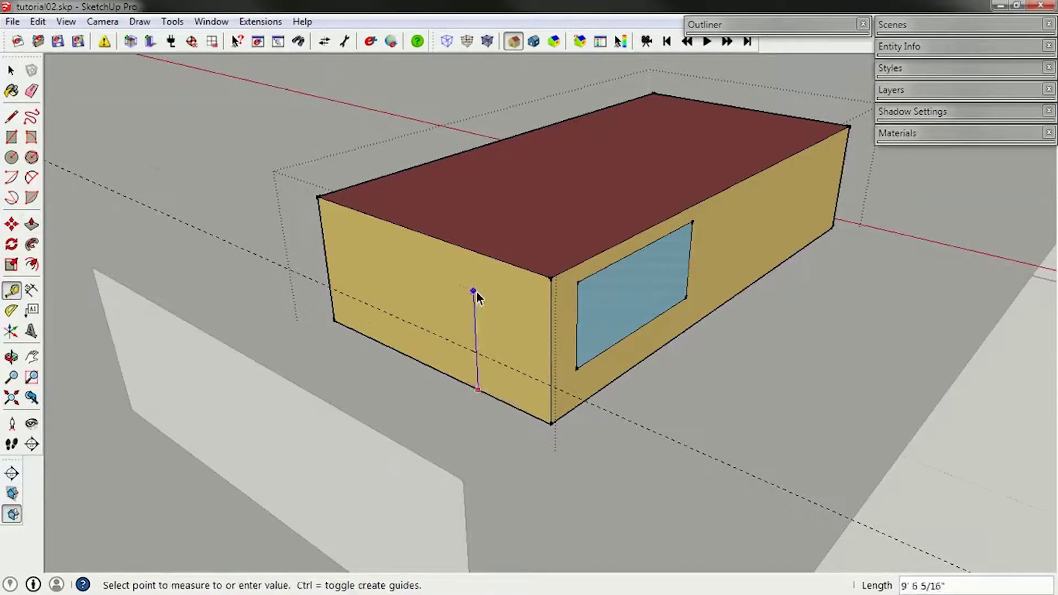
{"action": "left_click", "coordinate": [577, 284]}
{"action": "key", "text": "space"}
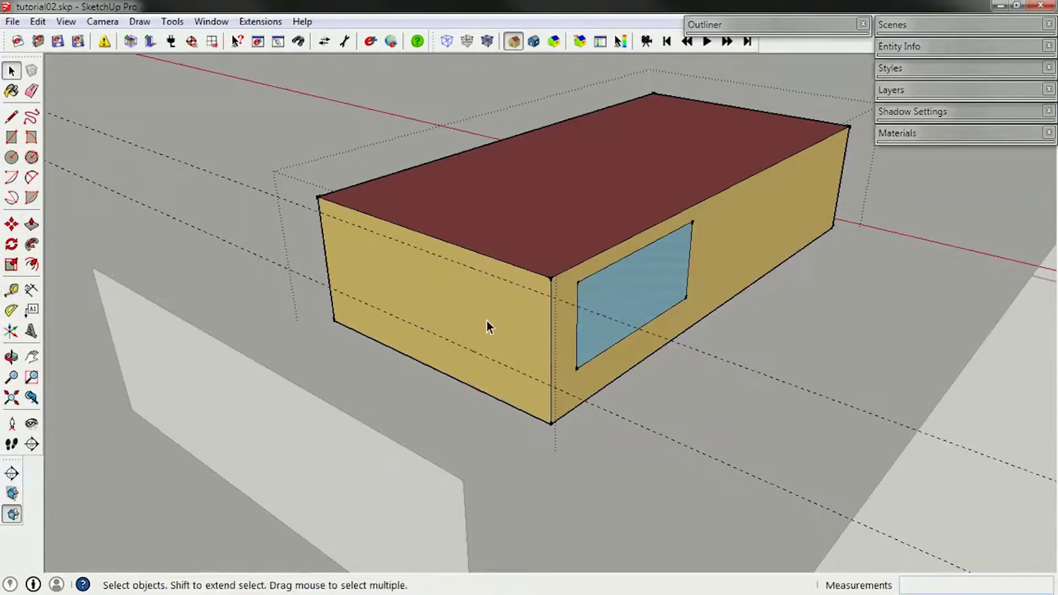
- Draw a rectangle between the guides to form the end wall's window opening
{"action": "key", "text": "r"}
{"action": "left_click", "coordinate": [359, 226]}
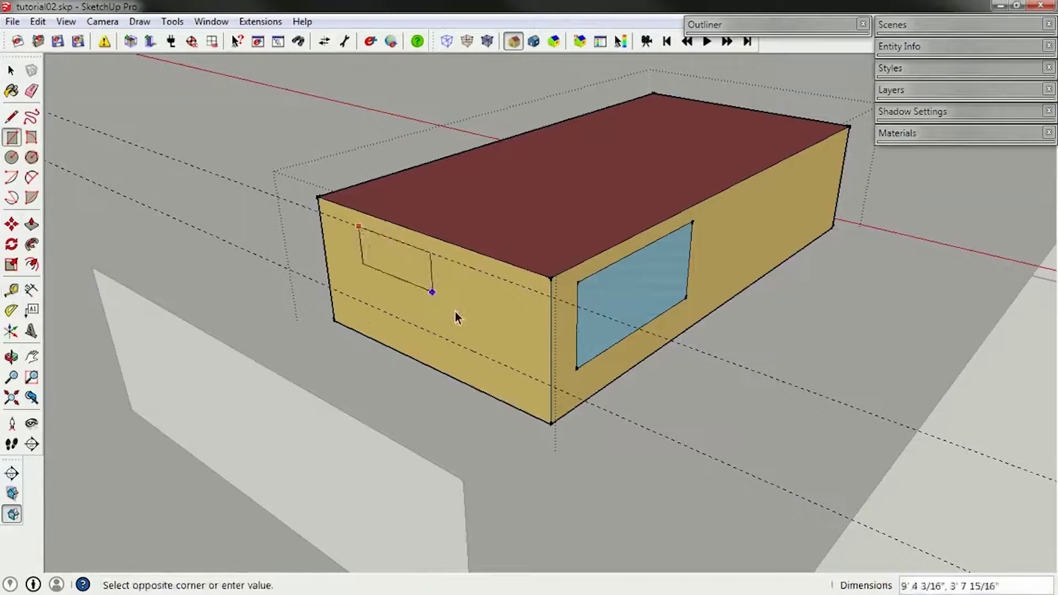
{"action": "left_click", "coordinate": [499, 357]}
{"action": "key", "text": "space"}
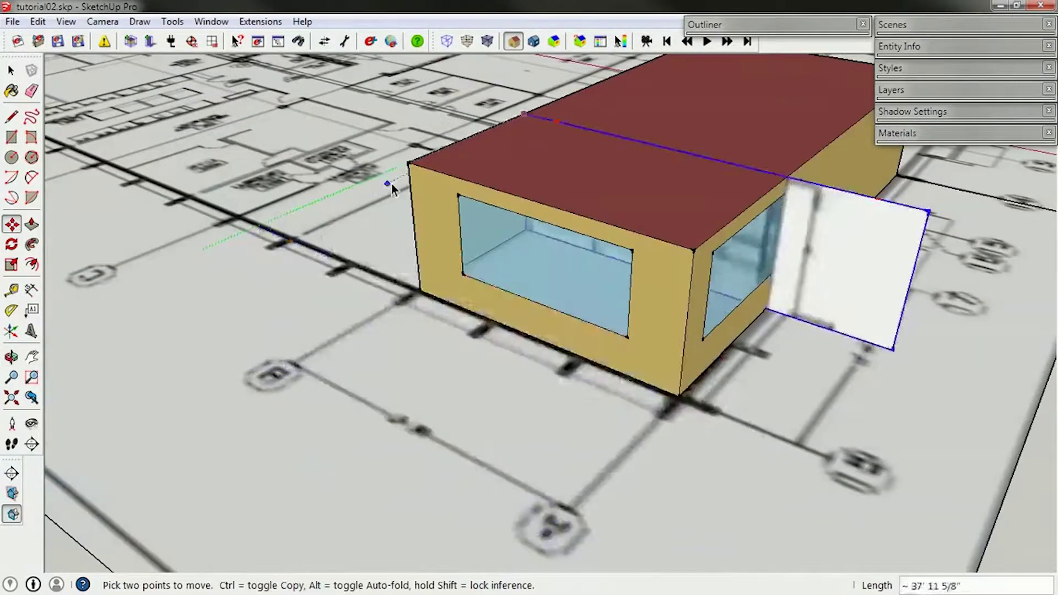
- Snap the photo panel flat against the long facade and raise it above the wall's top
{"action": "left_click", "coordinate": [413, 175]}
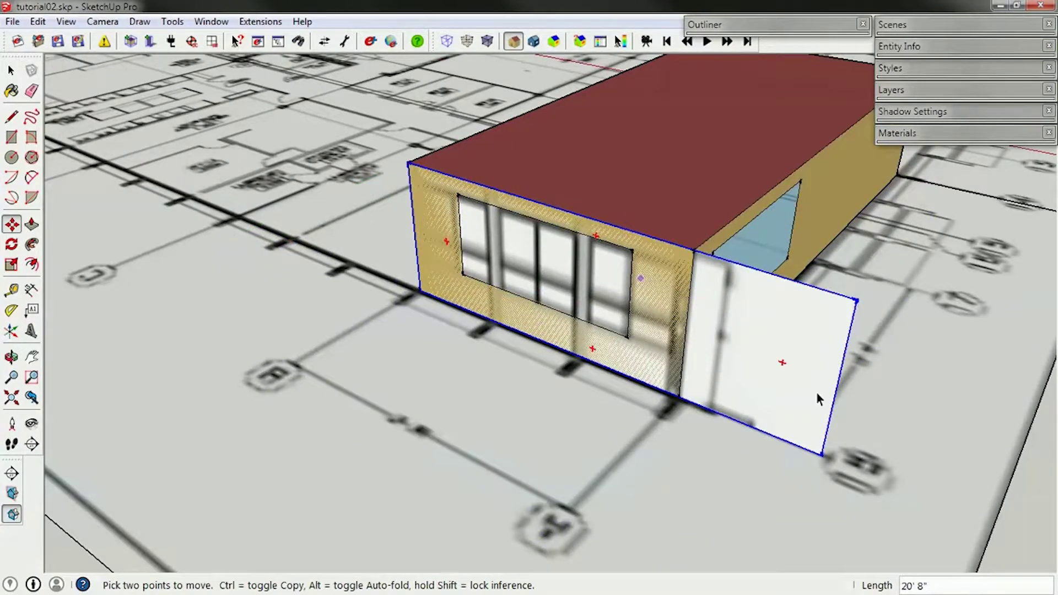
{"action": "left_click", "coordinate": [825, 455]}
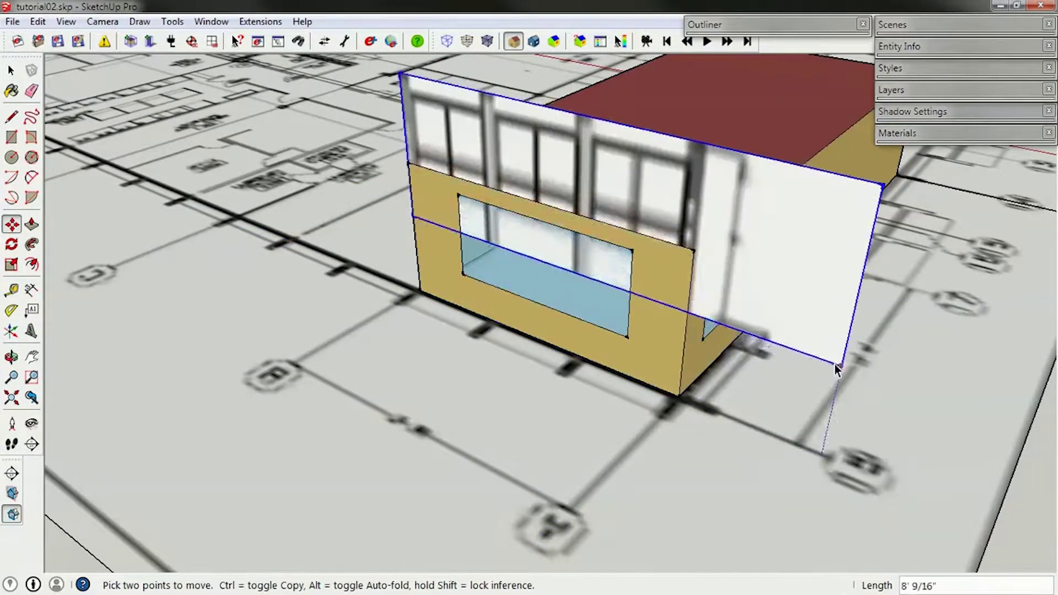
{"action": "left_click", "coordinate": [690, 254]}
{"action": "key", "text": "space"}
{"action": "middle_click_drag", "start_coordinate": [690, 254], "coordinate": [518, 323]}
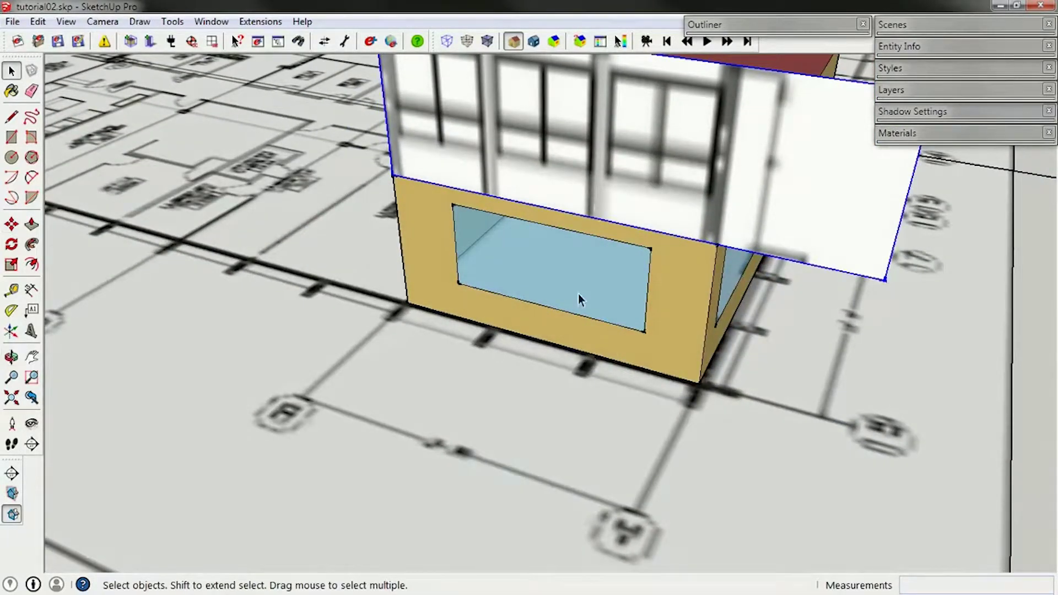
{"action": "middle_click_drag", "start_coordinate": [578, 294], "coordinate": [554, 301]}
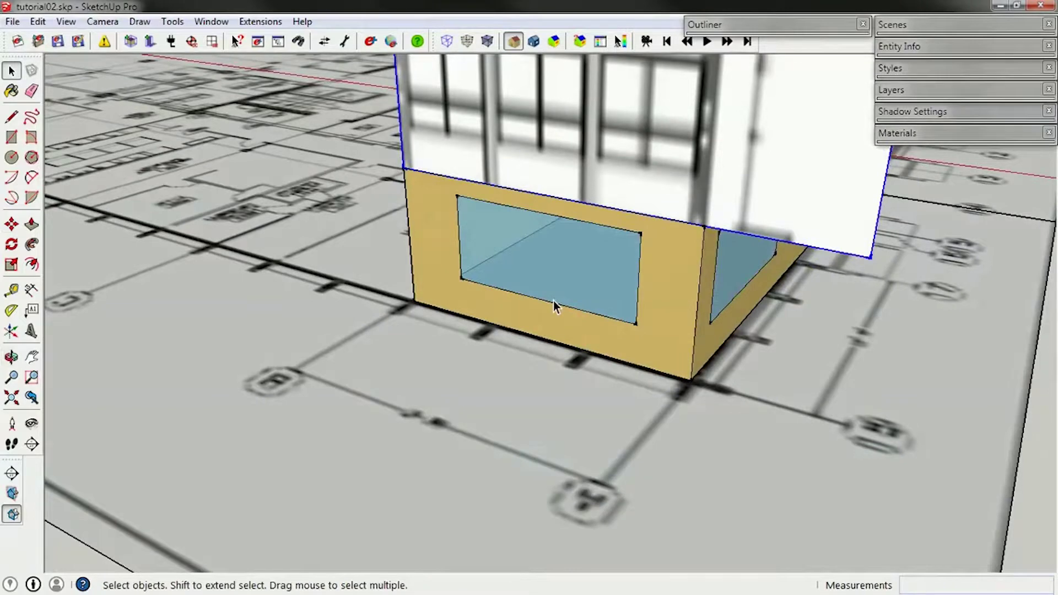
{"action": "scroll", "coordinate": [484, 279], "scroll_direction": "up", "scroll_amount": 3}
- Place four vertical guides across the long wall, measured from its bottom corner
{"action": "key", "text": "t"}
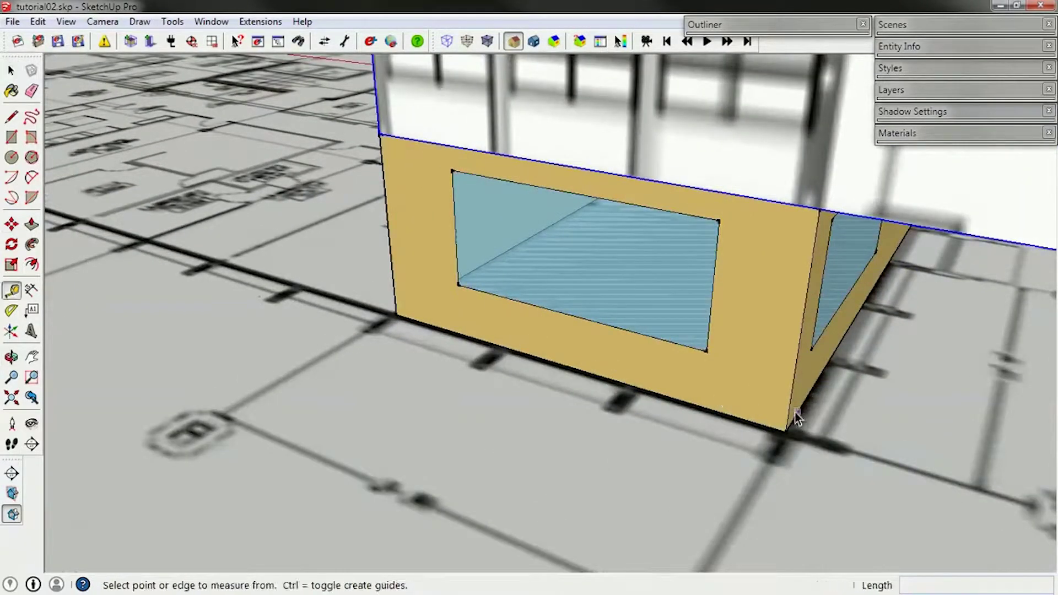
{"action": "left_click", "coordinate": [787, 412]}
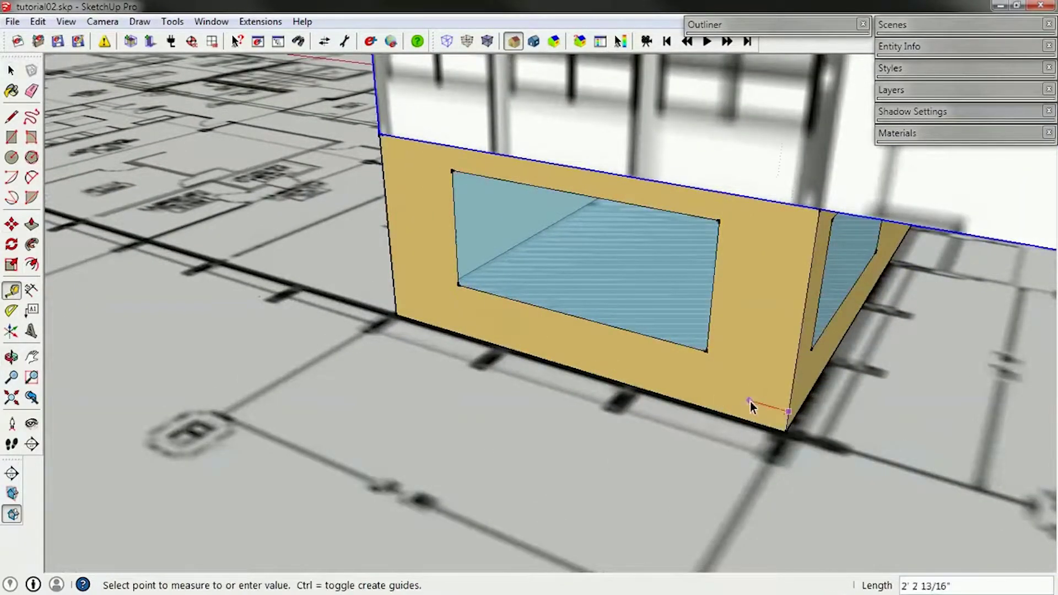
{"action": "left_click", "coordinate": [631, 385]}
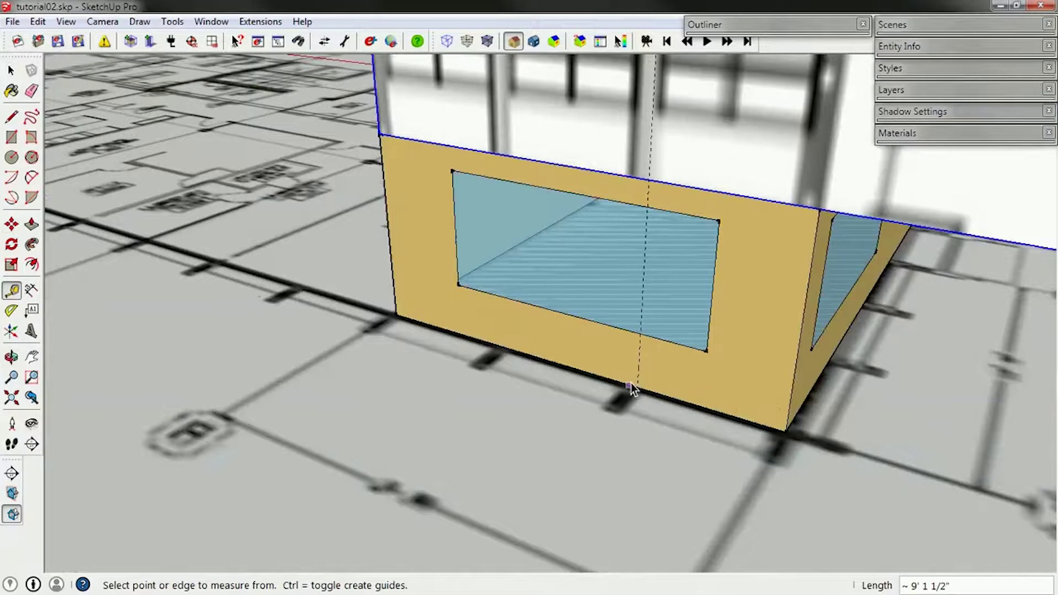
{"action": "left_click", "coordinate": [790, 403]}
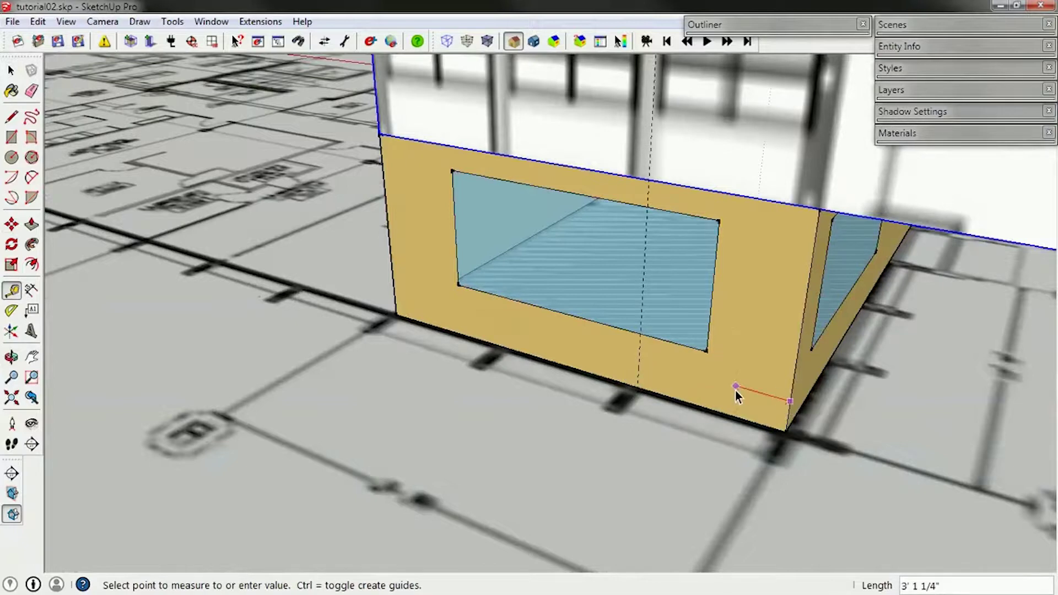
{"action": "left_click", "coordinate": [626, 378]}
{"action": "left_click", "coordinate": [788, 411]}
{"action": "left_click", "coordinate": [510, 347]}
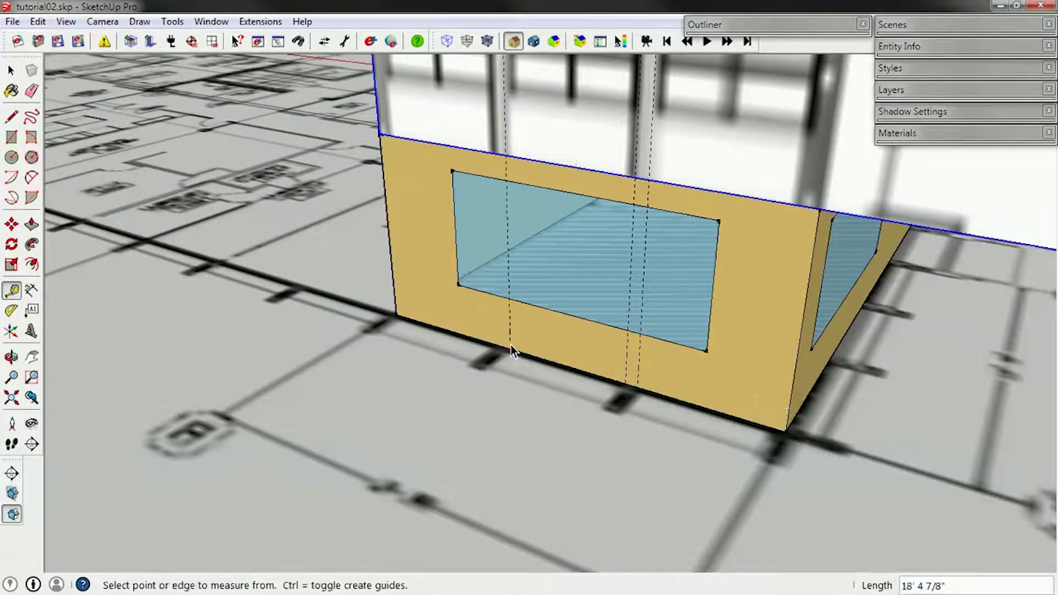
{"action": "left_click", "coordinate": [789, 411]}
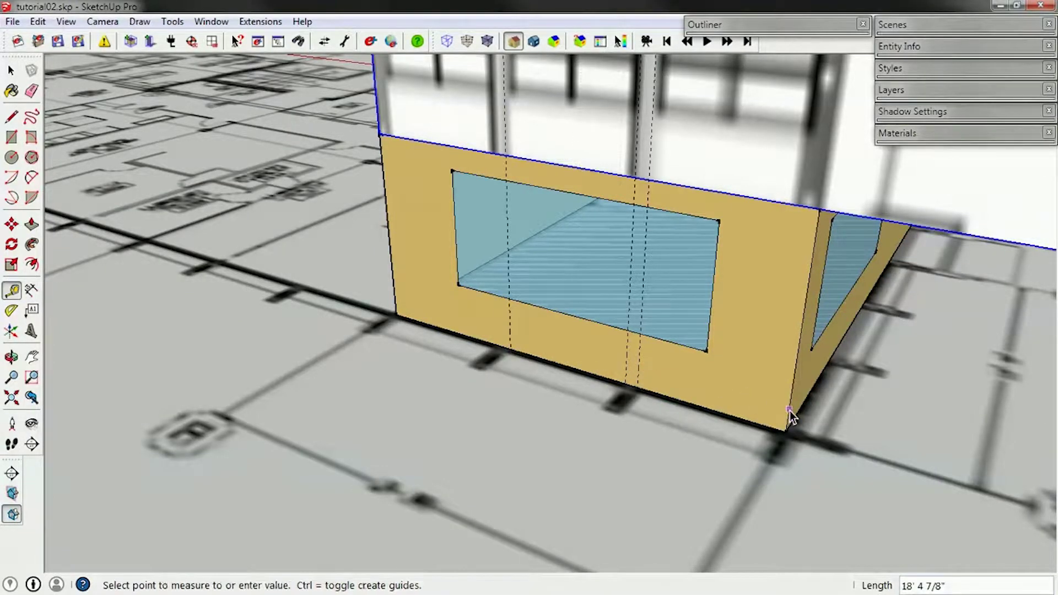
{"action": "left_click", "coordinate": [494, 331]}
{"action": "key", "text": "space"}
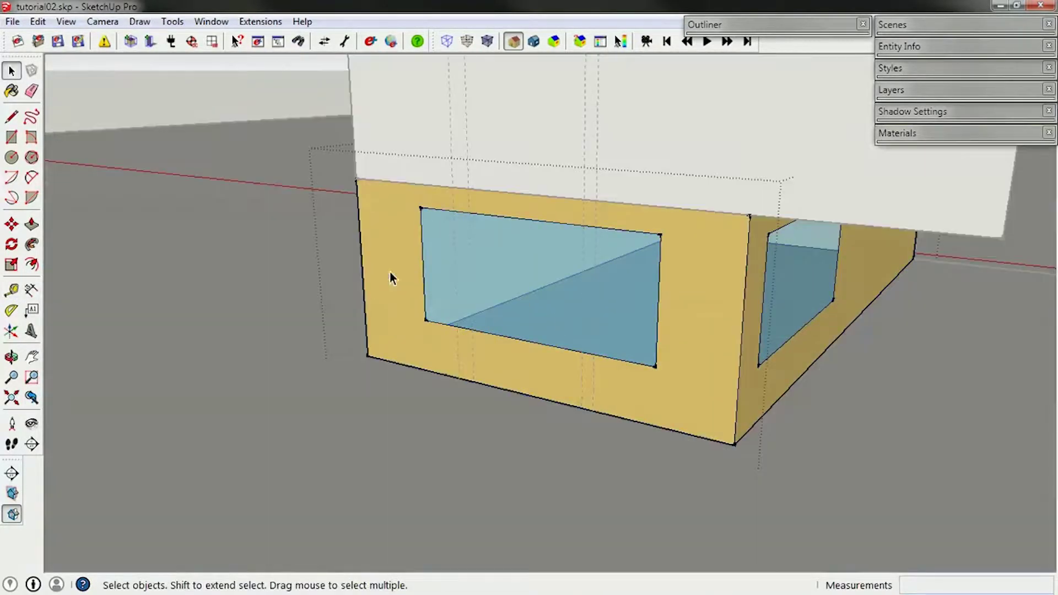
- Slide the window's left edge rightward to sit on a vertical guide
{"action": "double_click", "coordinate": [419, 277]}
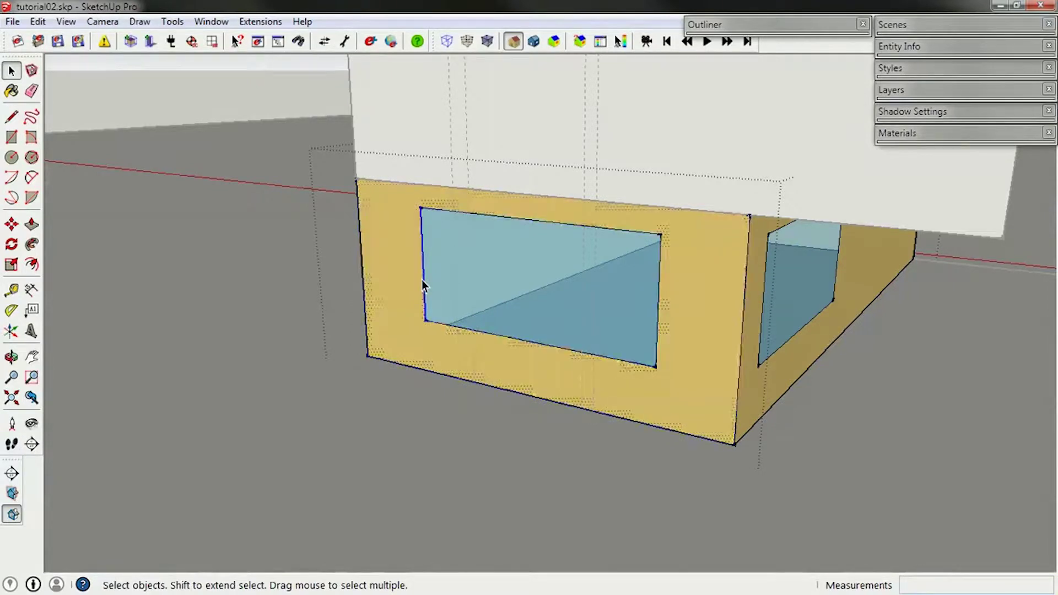
{"action": "key", "text": "m"}
{"action": "left_click", "coordinate": [425, 320]}
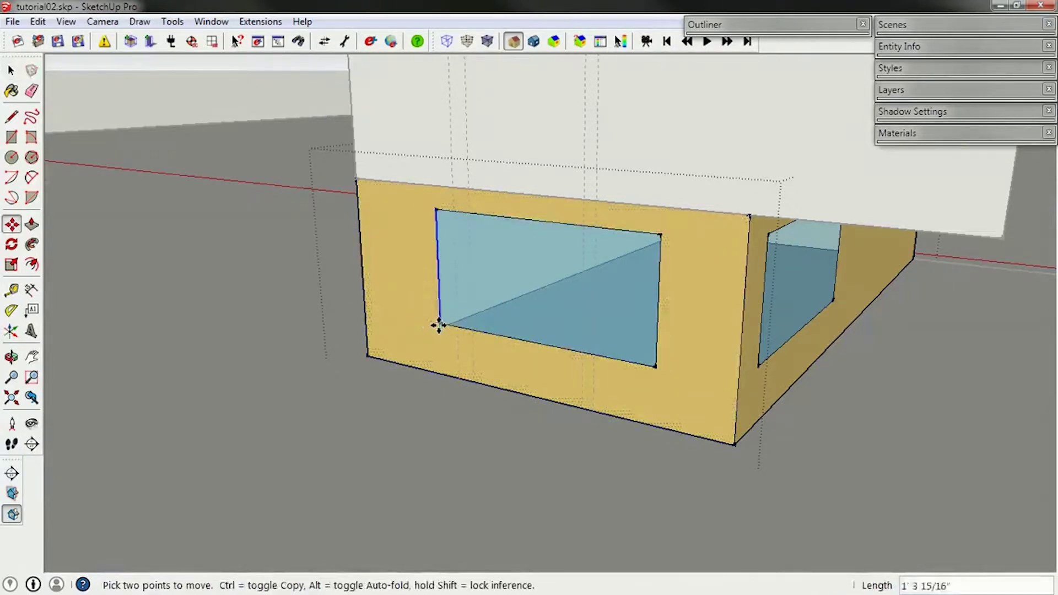
{"action": "left_click", "coordinate": [472, 329]}
{"action": "key", "text": "space"}
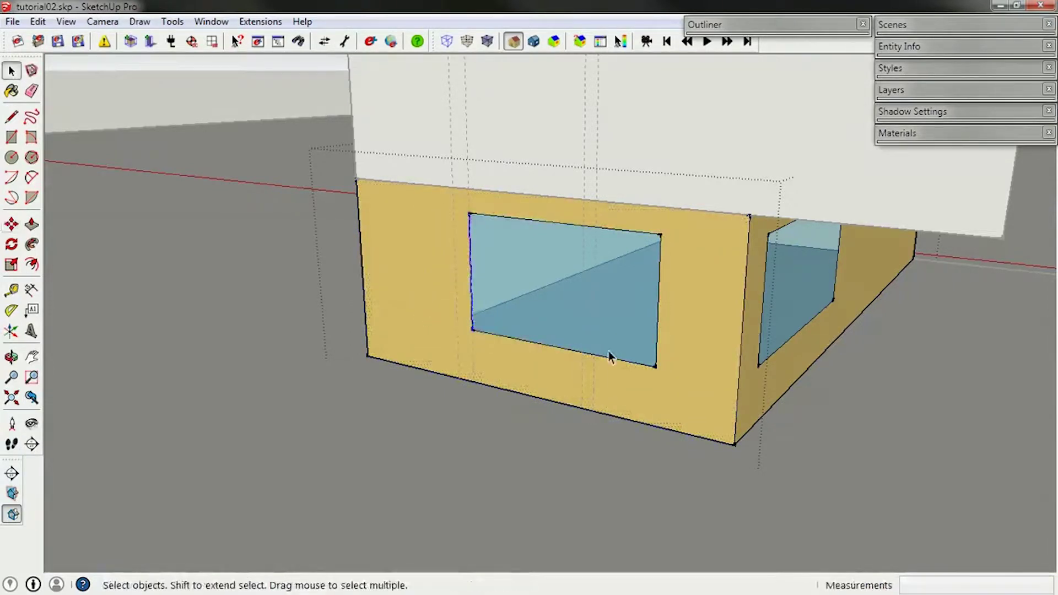
- Move the window's right edge inward between the guides, then deselect it
{"action": "left_click", "coordinate": [658, 355]}
{"action": "key", "text": "m"}
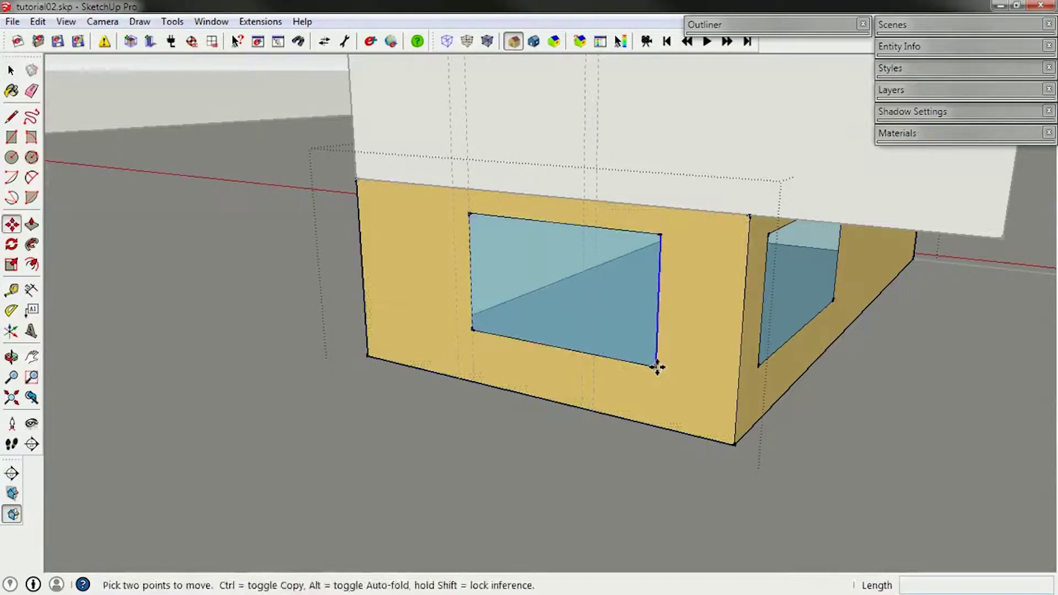
{"action": "left_click", "coordinate": [658, 366]}
{"action": "left_click", "coordinate": [581, 350]}
{"action": "key", "text": "space"}
{"action": "left_click", "coordinate": [657, 394]}
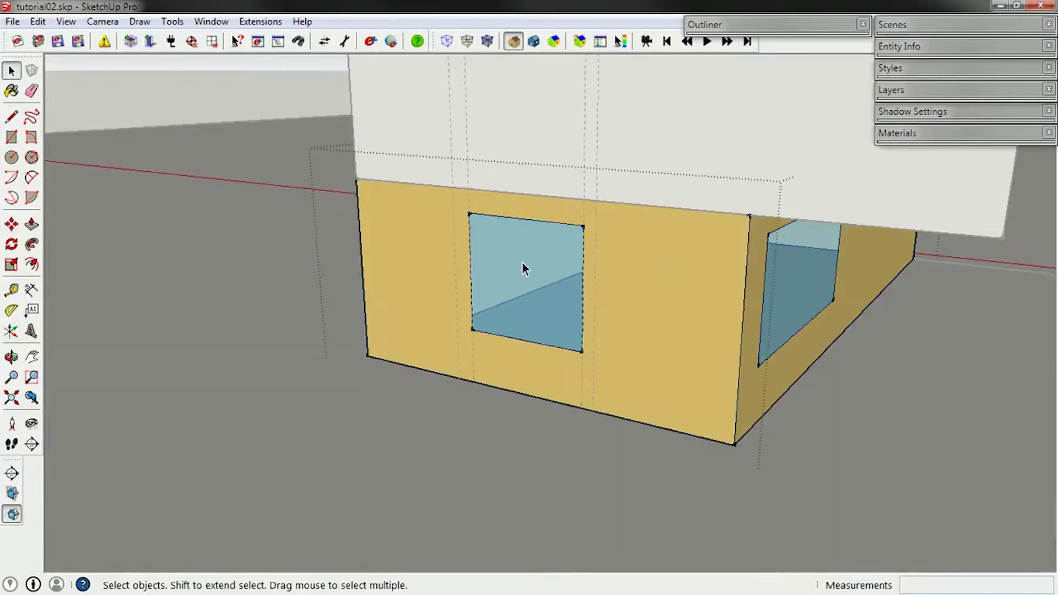
- Copy the front window to the right of the original, cancelling a misplaced extra copy
{"action": "left_click", "coordinate": [523, 263]}
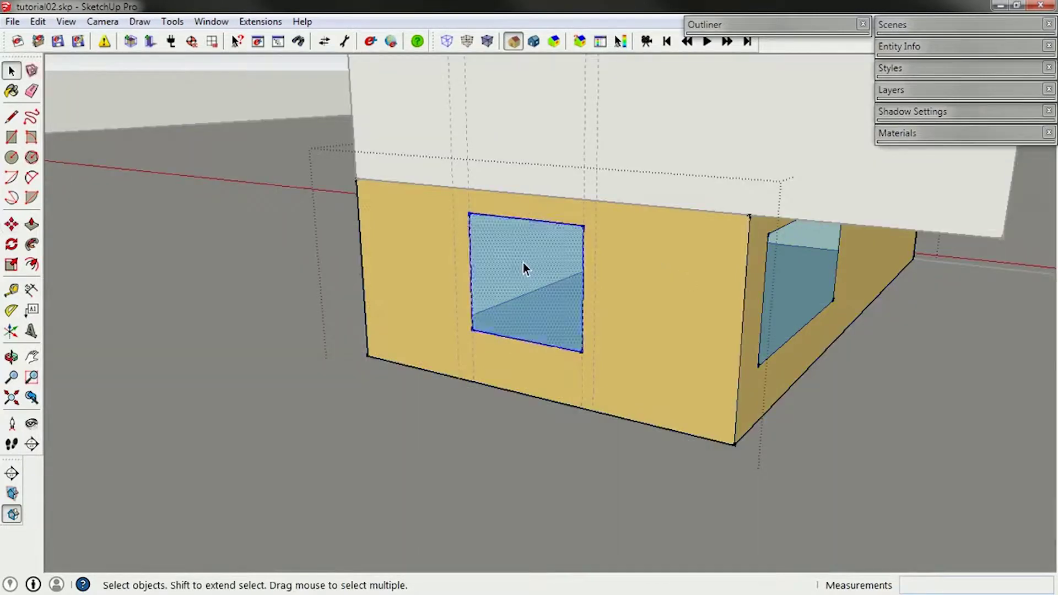
{"action": "key", "text": "m"}
{"action": "left_click", "coordinate": [471, 213]}
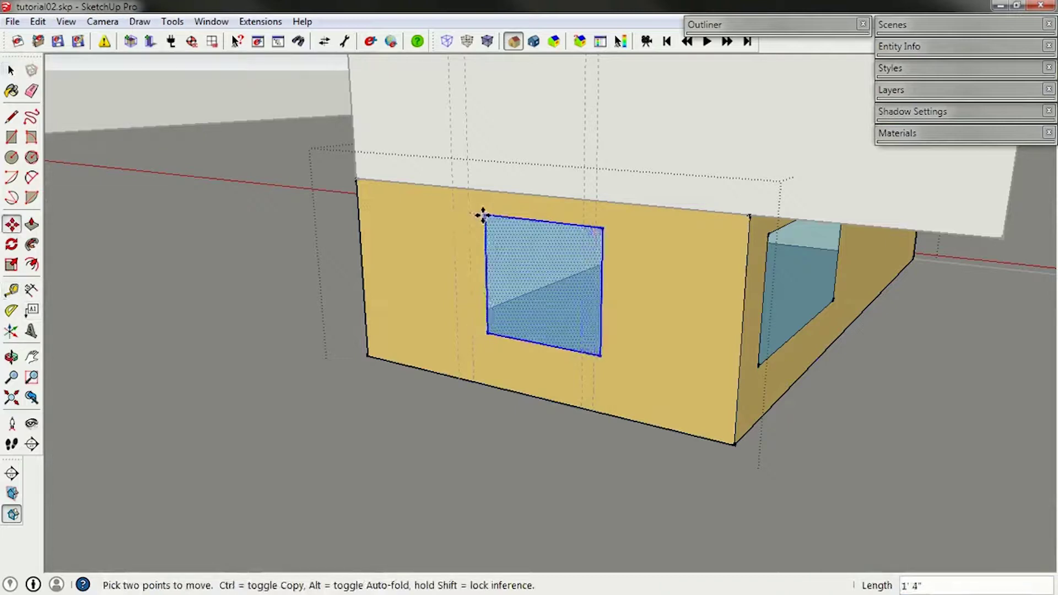
{"action": "key", "text": "ctrl"}
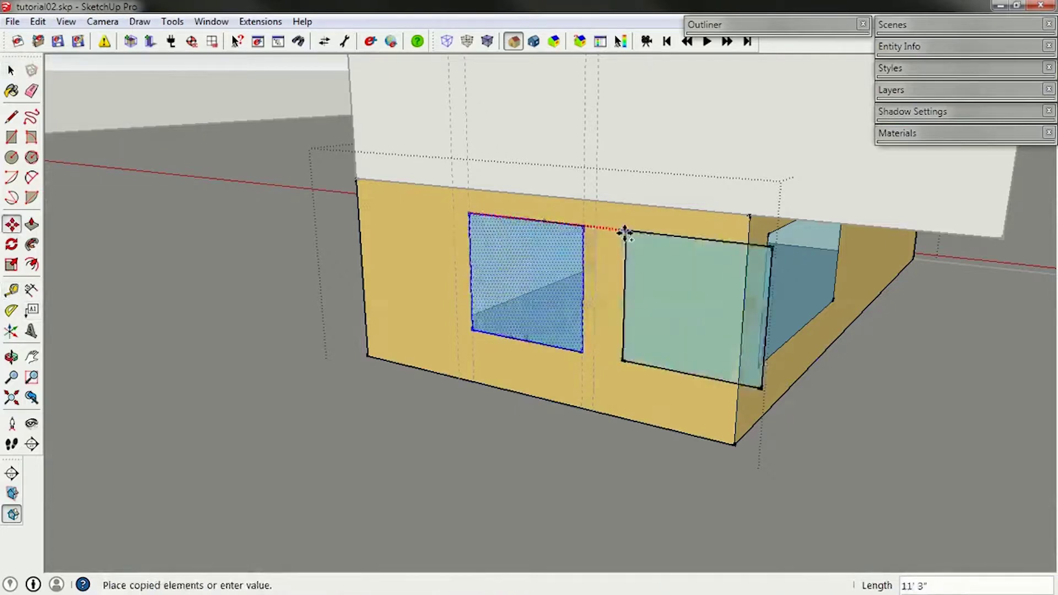
{"action": "left_click", "coordinate": [598, 225]}
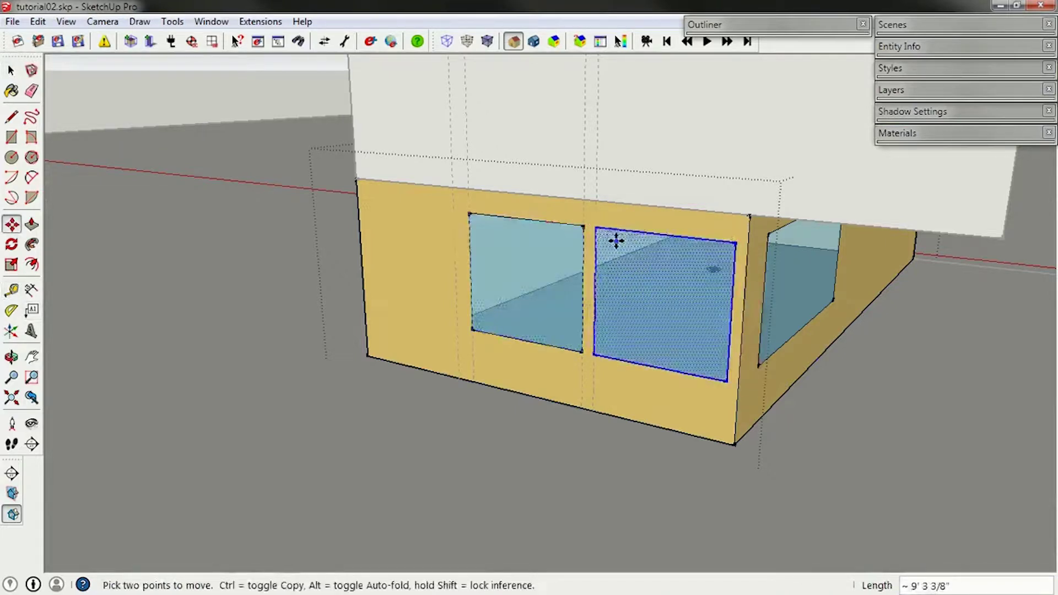
{"action": "left_click", "coordinate": [597, 226]}
{"action": "key", "text": "ctrl"}
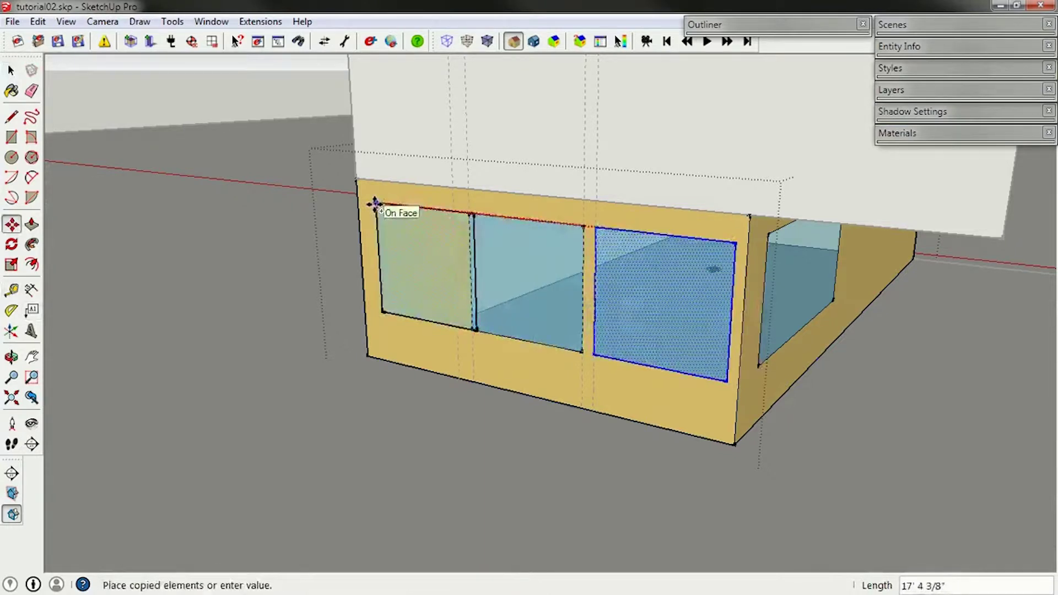
{"action": "key", "text": "Escape"}
{"action": "key", "text": "space"}
- Copy the window again to the left end of the front wall
{"action": "key", "text": "m"}
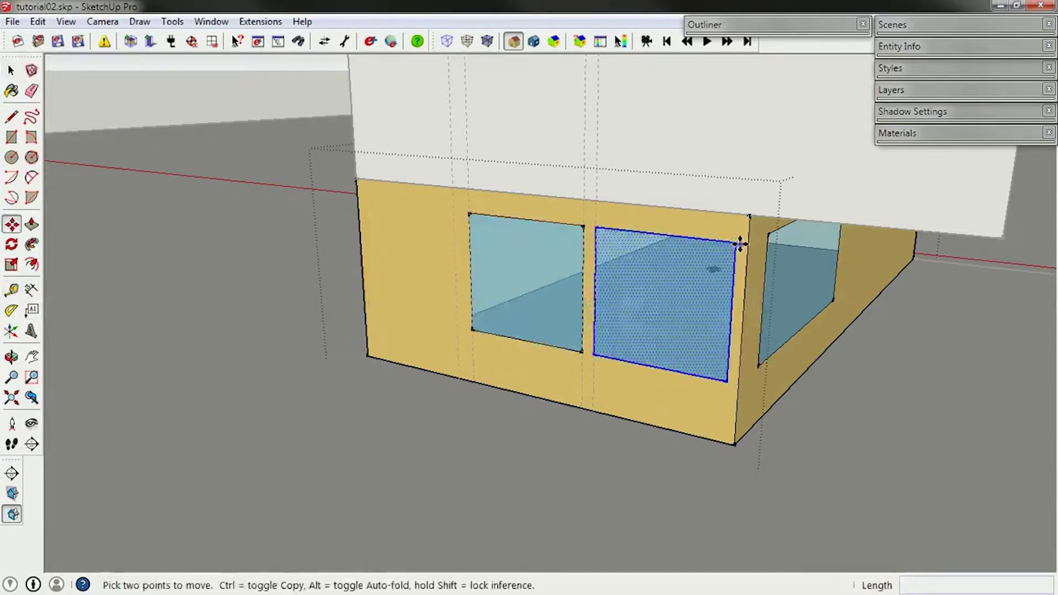
{"action": "left_click", "coordinate": [736, 241]}
{"action": "key", "text": "ctrl"}
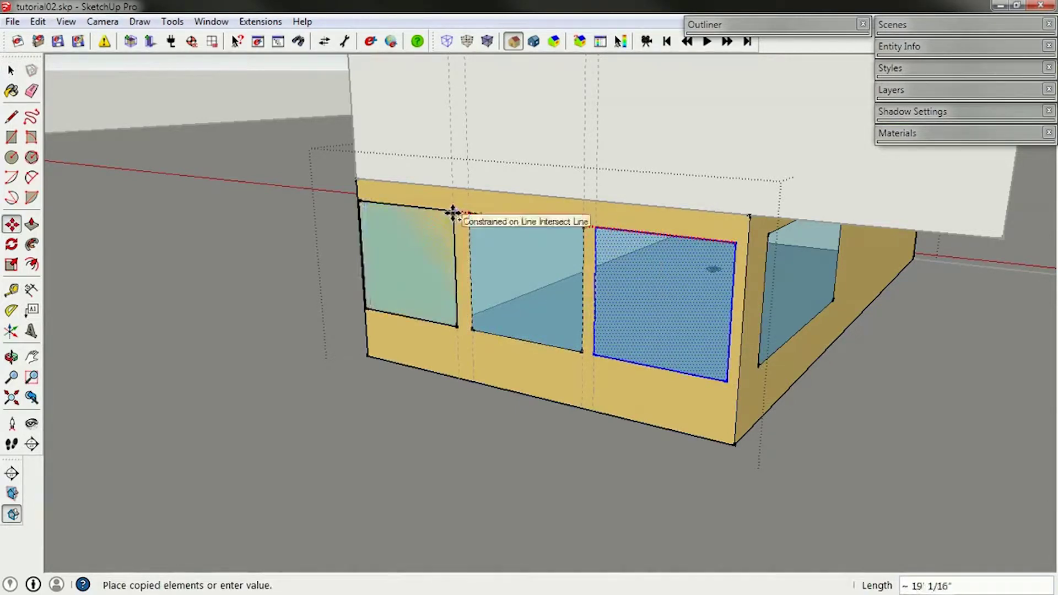
{"action": "left_click", "coordinate": [452, 214]}
{"action": "scroll", "coordinate": [302, 225], "scroll_direction": "up", "scroll_amount": 3}
{"action": "scroll", "coordinate": [302, 226], "scroll_direction": "up", "scroll_amount": 5}
{"action": "scroll", "coordinate": [373, 251], "scroll_direction": "down", "scroll_amount": 4}
{"action": "middle_click_drag", "start_coordinate": [428, 274], "coordinate": [645, 279]}
- Shift the left window into place and orbit around the building to check the three panes
{"action": "key", "text": "m"}
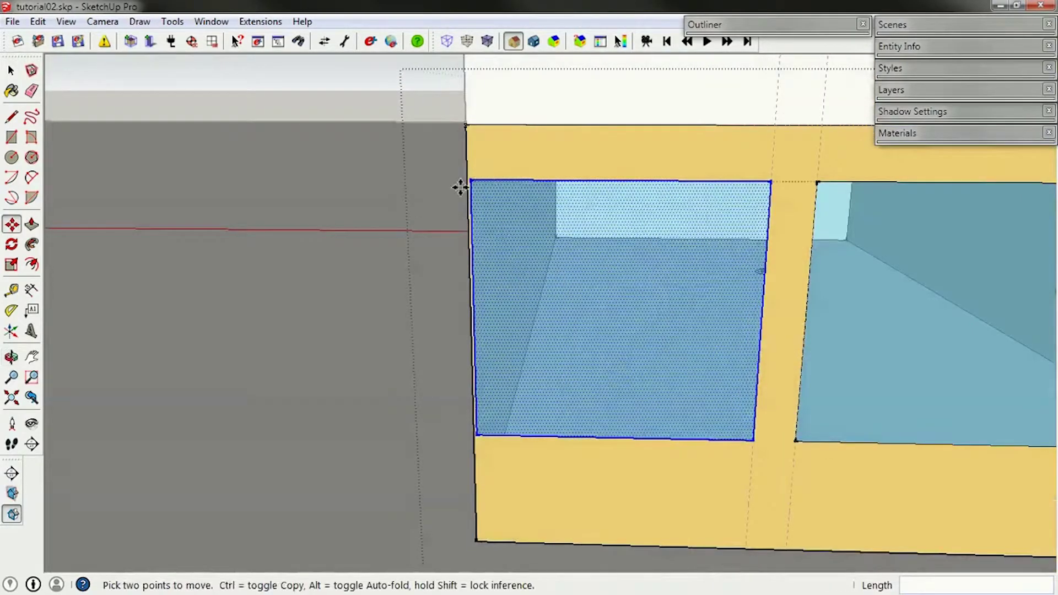
{"action": "middle_click_drag", "start_coordinate": [569, 432], "coordinate": [603, 419]}
{"action": "left_click", "coordinate": [779, 188]}
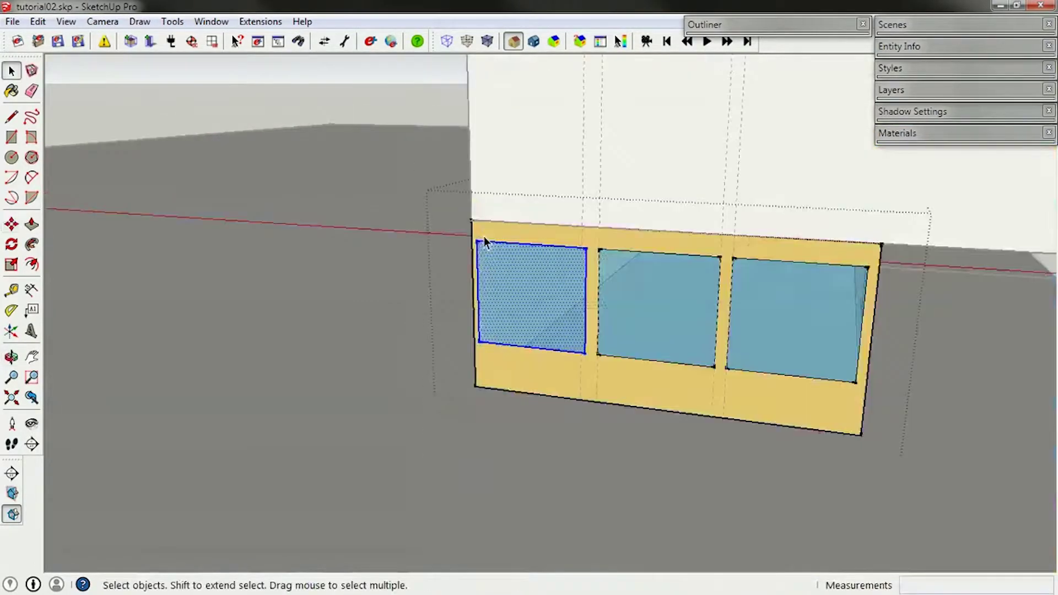
{"action": "middle_click_drag", "start_coordinate": [618, 309], "coordinate": [540, 354]}
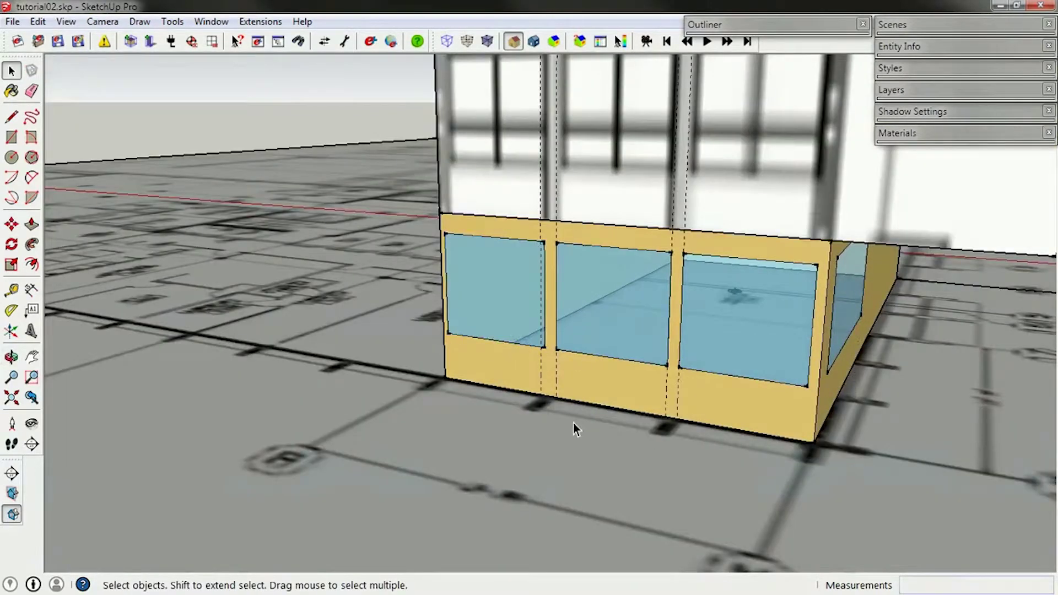
{"action": "middle_click_drag", "start_coordinate": [573, 422], "coordinate": [643, 413]}
- Orbit to face the building's long side wall and leave group editing
{"action": "middle_click_drag", "start_coordinate": [744, 368], "coordinate": [692, 414]}
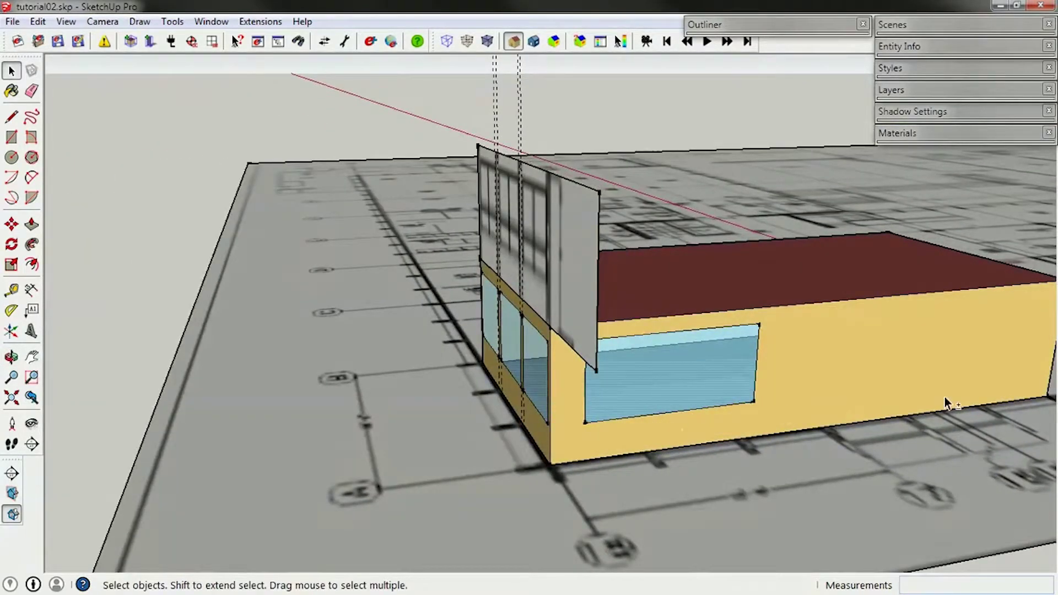
{"action": "middle_click_drag", "start_coordinate": [946, 403], "coordinate": [772, 406]}
{"action": "double_click", "coordinate": [435, 402]}
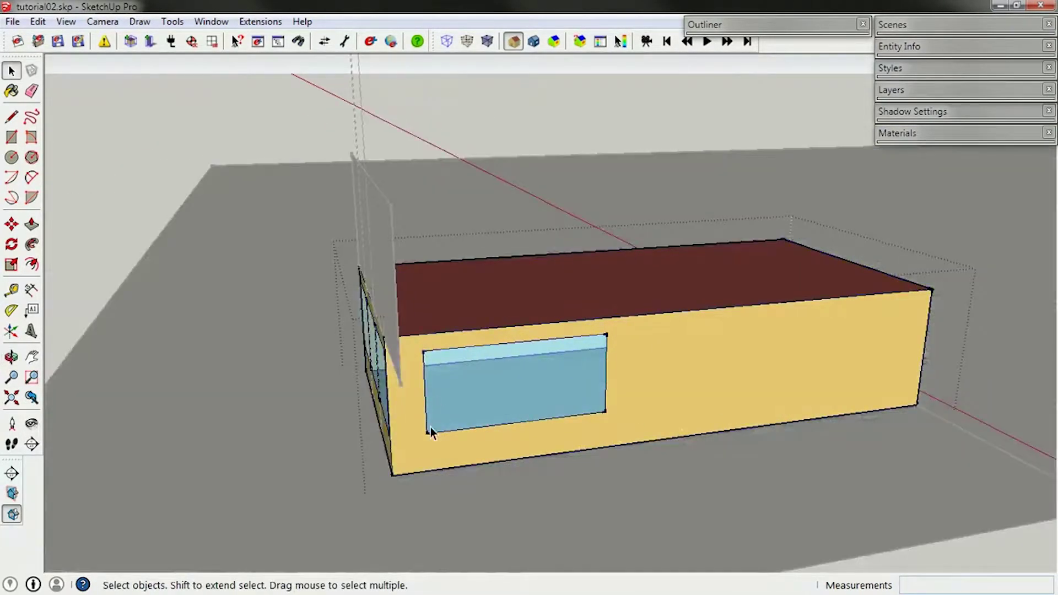
{"action": "scroll", "coordinate": [431, 427], "scroll_direction": "up", "scroll_amount": 2}
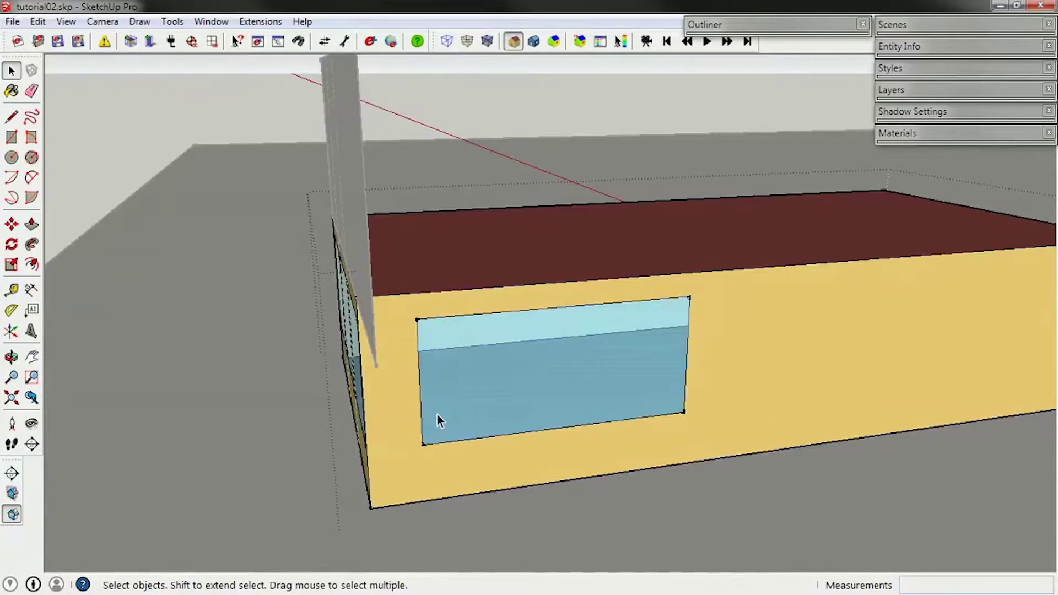
{"action": "left_click", "coordinate": [722, 509]}
- Drop three vertical guides measured from the long wall's bottom corner with Tape Measure
{"action": "key", "text": "t"}
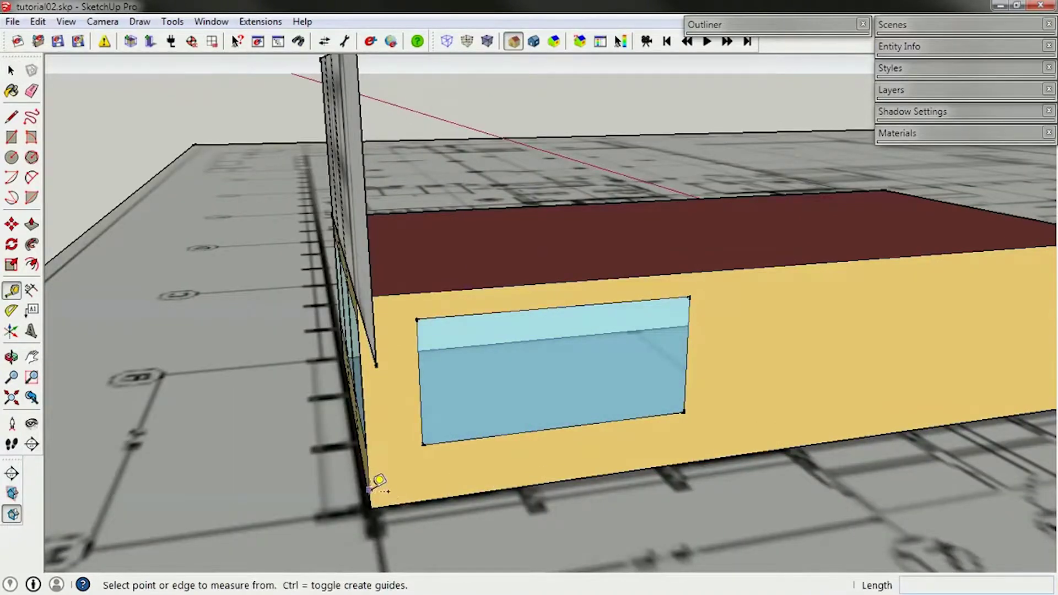
{"action": "left_click", "coordinate": [370, 487]}
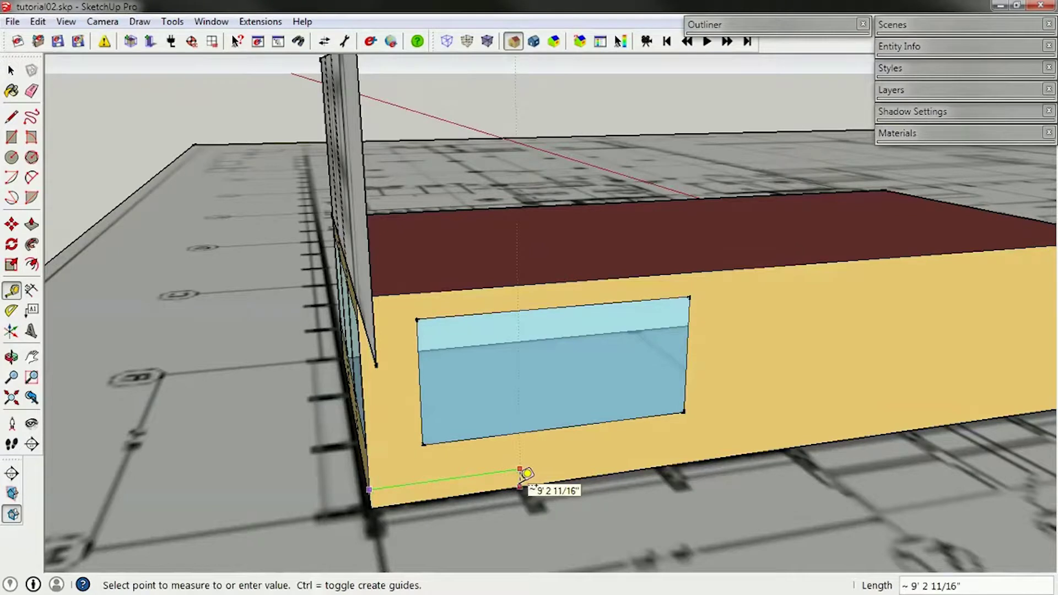
{"action": "left_click", "coordinate": [521, 471]}
{"action": "left_click", "coordinate": [370, 485]}
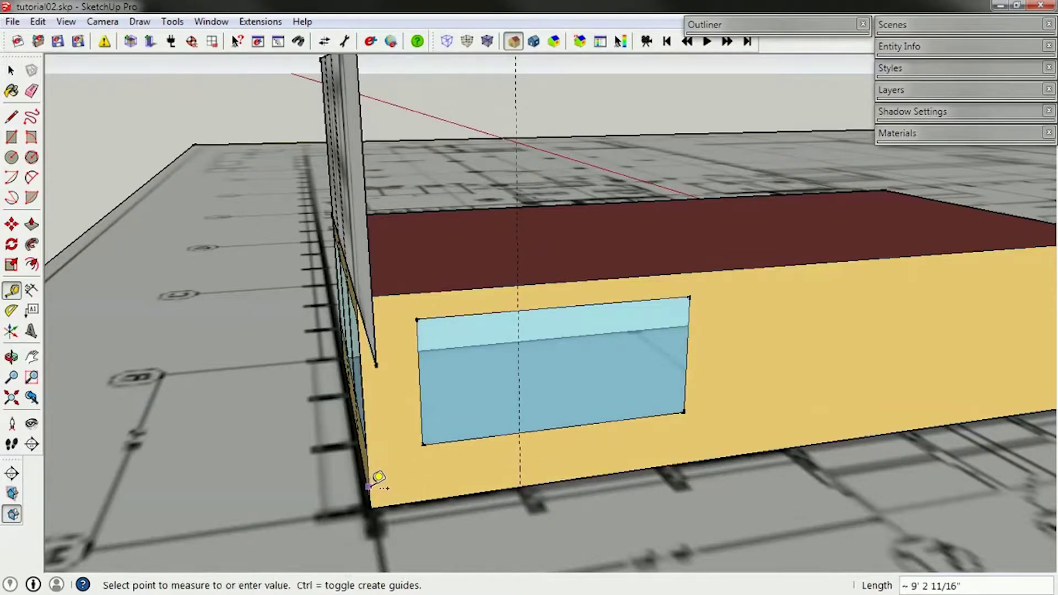
{"action": "left_click", "coordinate": [538, 468]}
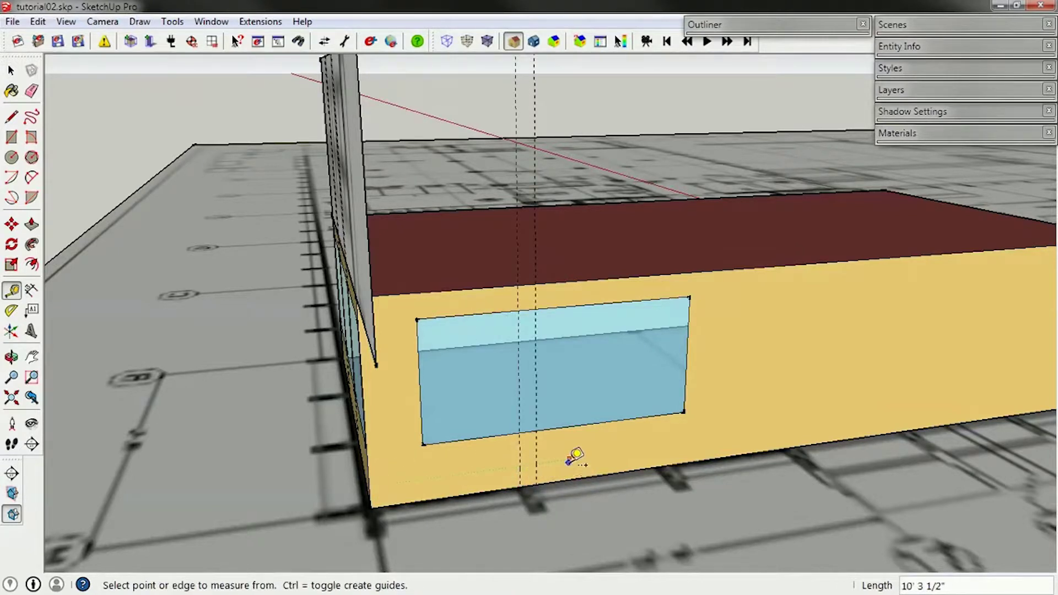
{"action": "left_click", "coordinate": [368, 472]}
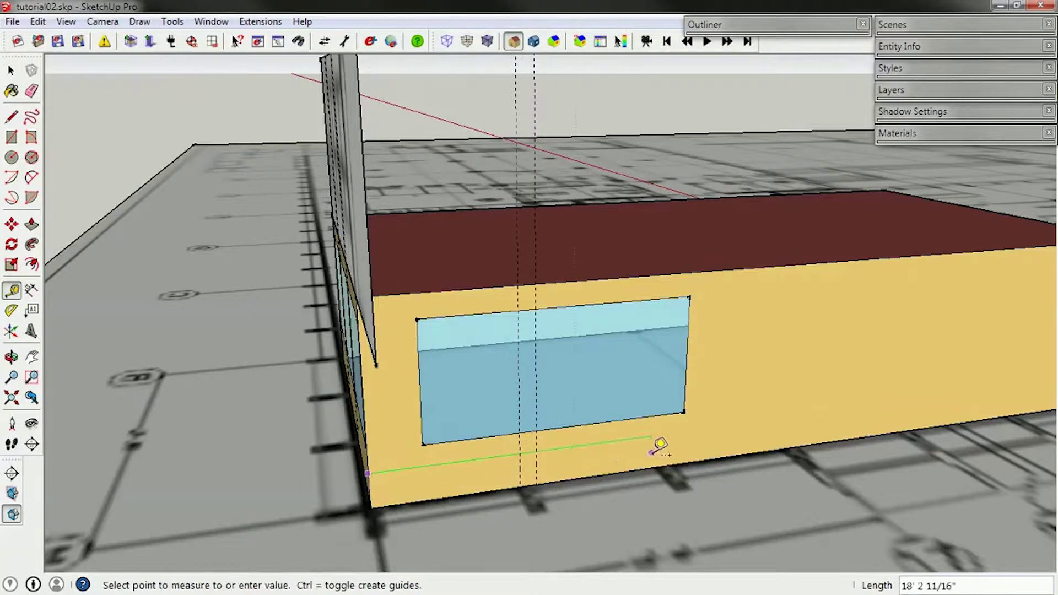
{"action": "left_click", "coordinate": [653, 452]}
{"action": "key", "text": "space"}
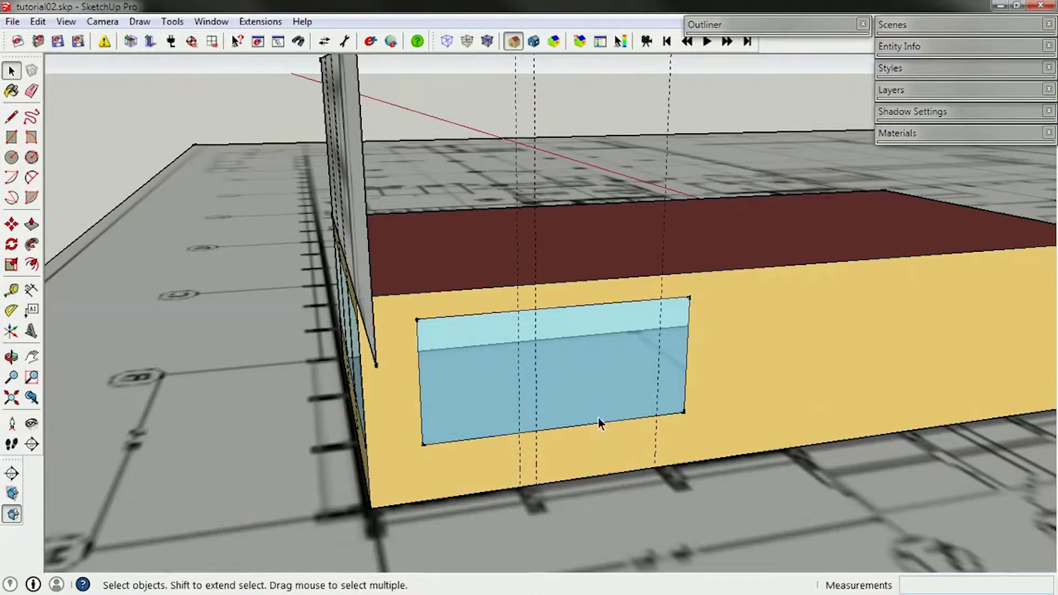
- Add a fourth vertical guide from the corner, then reopen the building group for editing
{"action": "key", "text": "t"}
{"action": "left_click", "coordinate": [368, 474]}
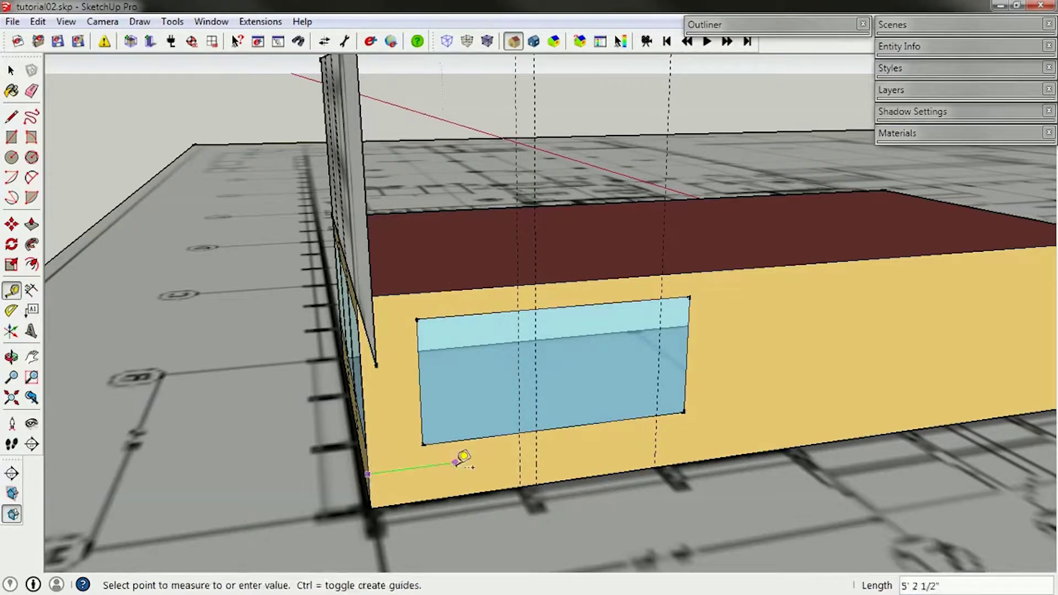
{"action": "left_click", "coordinate": [674, 437]}
{"action": "key", "text": "space"}
{"action": "left_click", "coordinate": [582, 408]}
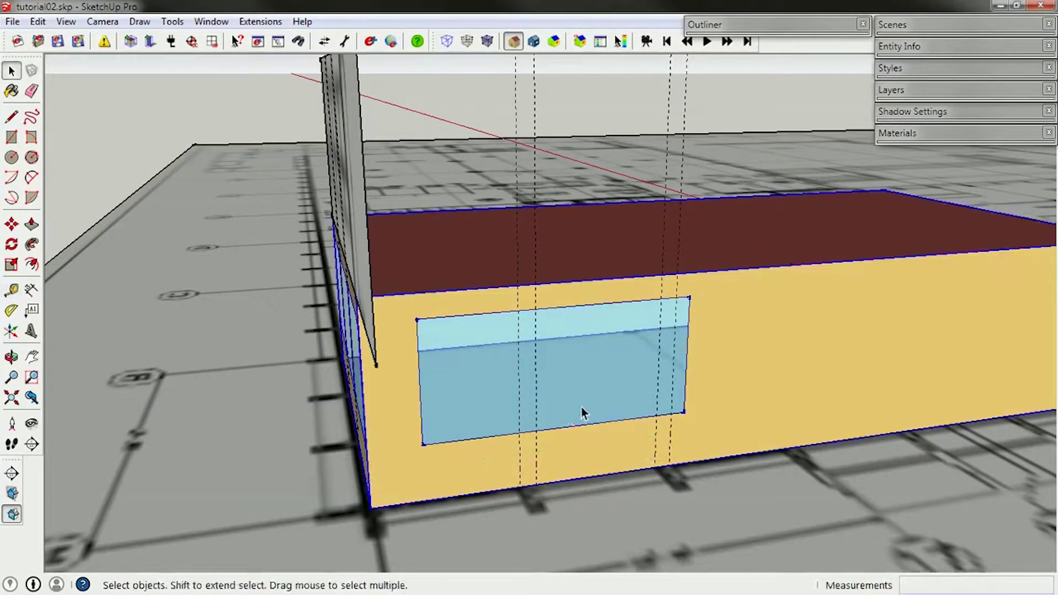
{"action": "double_click", "coordinate": [580, 408]}
{"action": "left_click", "coordinate": [420, 401]}
{"action": "key", "text": "m"}
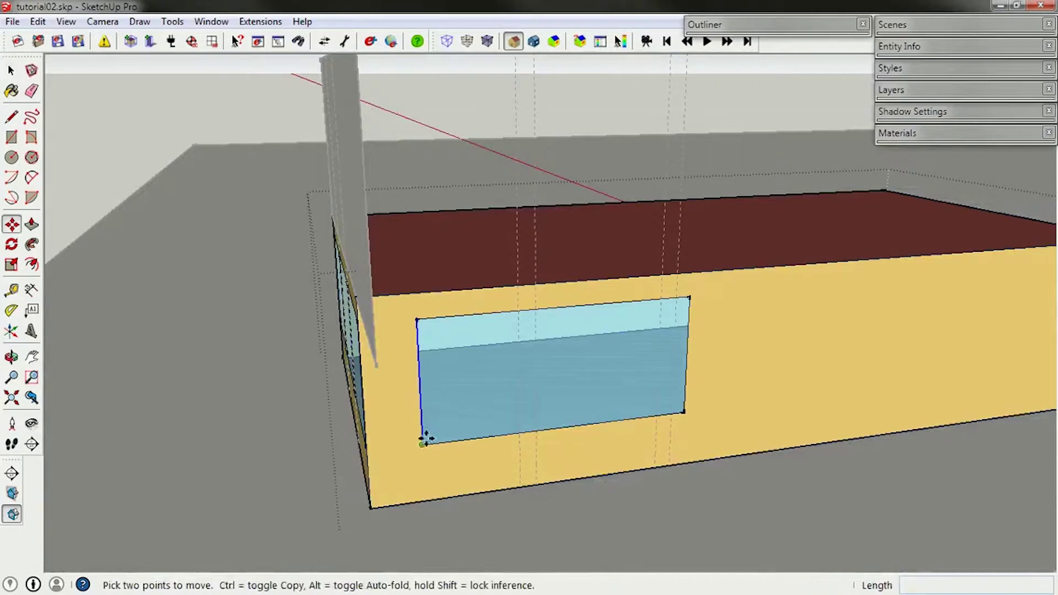
{"action": "left_click", "coordinate": [422, 443]}
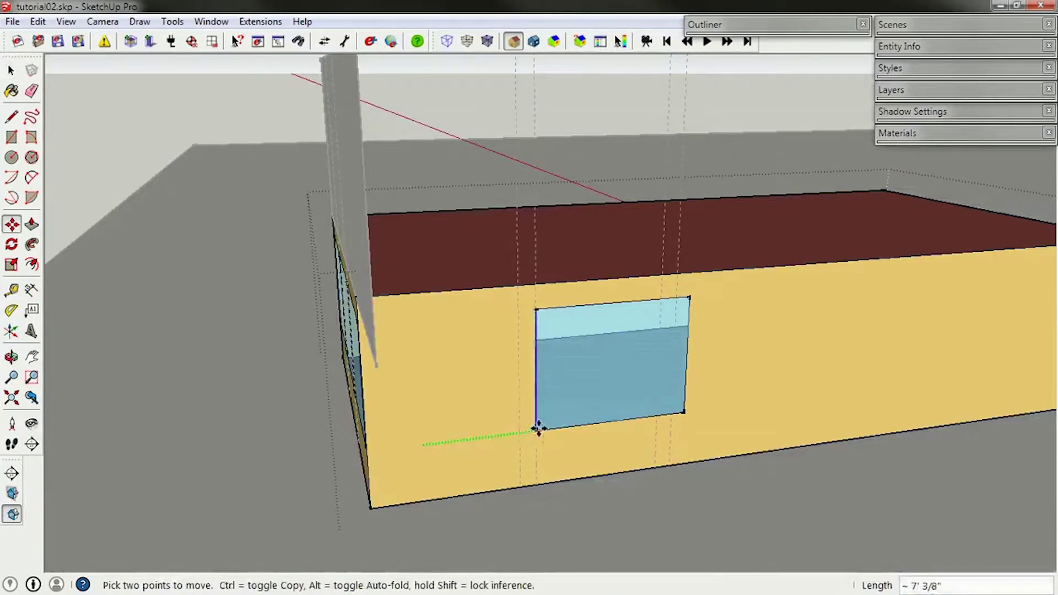
{"action": "left_click", "coordinate": [538, 429]}
{"action": "key", "text": "space"}
{"action": "left_click", "coordinate": [685, 406]}
{"action": "key", "text": "m"}
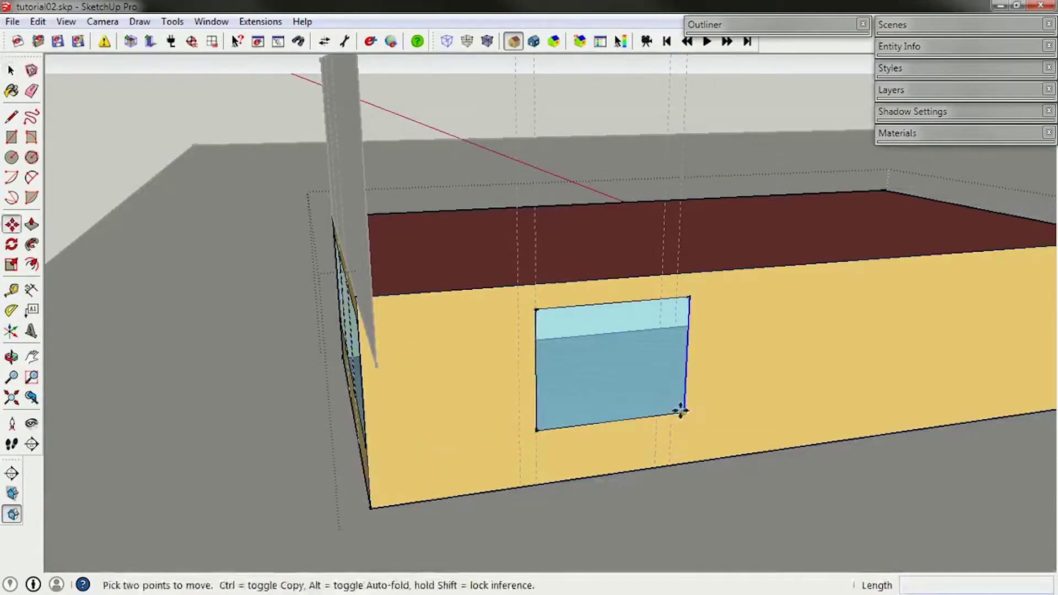
{"action": "left_click", "coordinate": [684, 410]}
{"action": "left_click", "coordinate": [639, 419]}
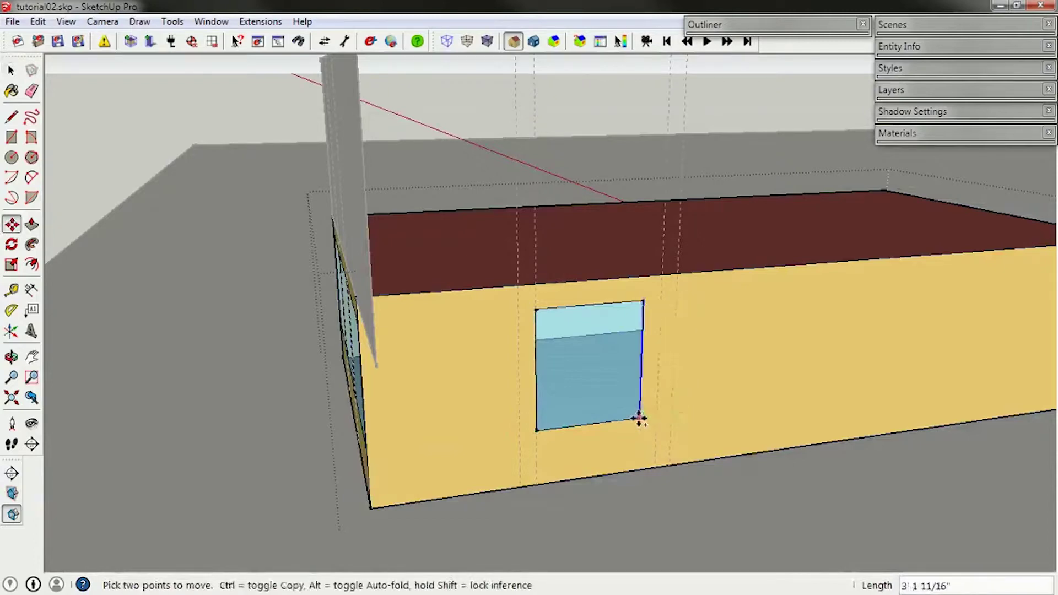
{"action": "left_click", "coordinate": [657, 415]}
{"action": "key", "text": "space"}
{"action": "left_click", "coordinate": [782, 505]}
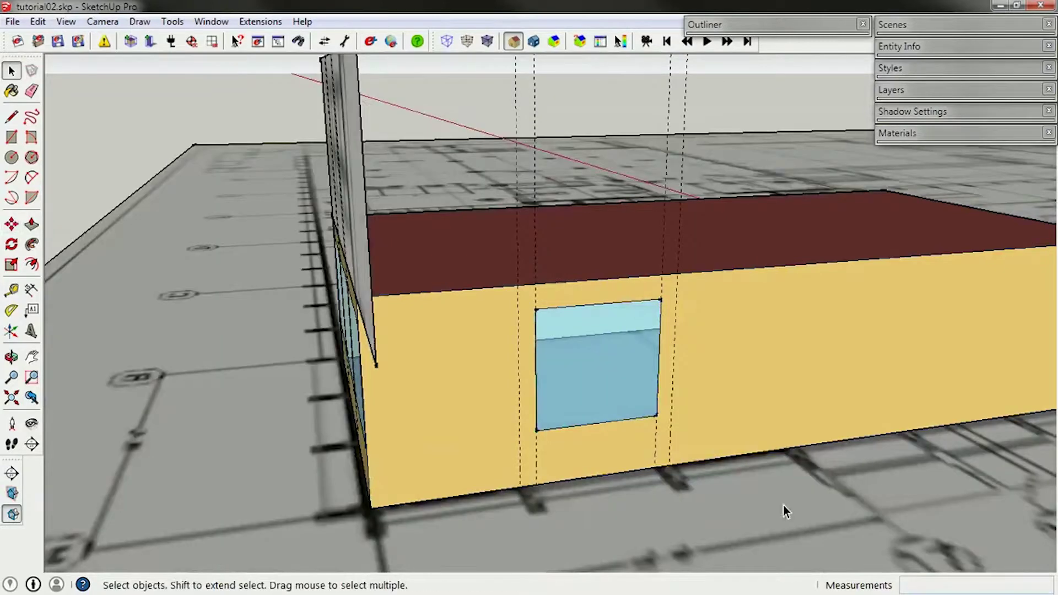
{"action": "scroll", "coordinate": [398, 435], "scroll_direction": "down", "scroll_amount": 3}
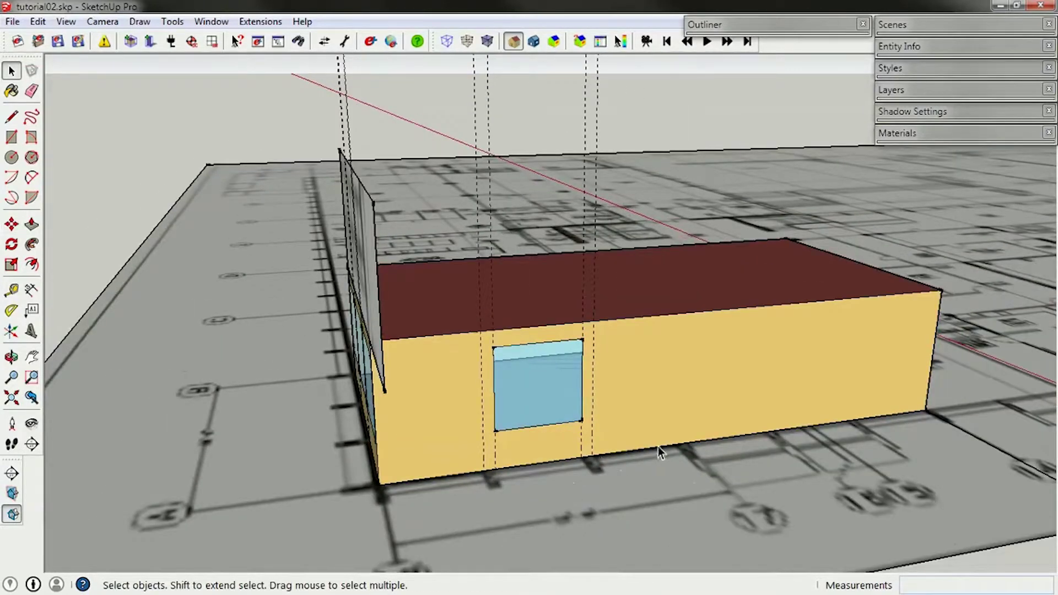
{"action": "double_click", "coordinate": [511, 382]}
- Copy the long-wall window beside itself and array it with 4x into evenly spaced copies
{"action": "left_click", "coordinate": [521, 385]}
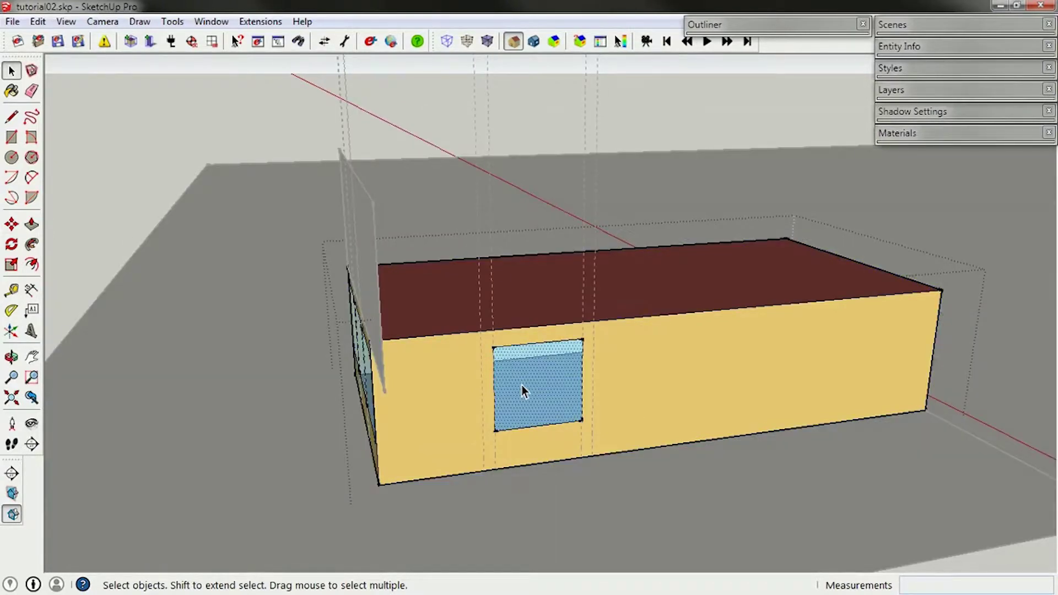
{"action": "double_click", "coordinate": [521, 385]}
{"action": "key", "text": "m"}
{"action": "key", "text": "ctrl"}
{"action": "left_click", "coordinate": [493, 346]}
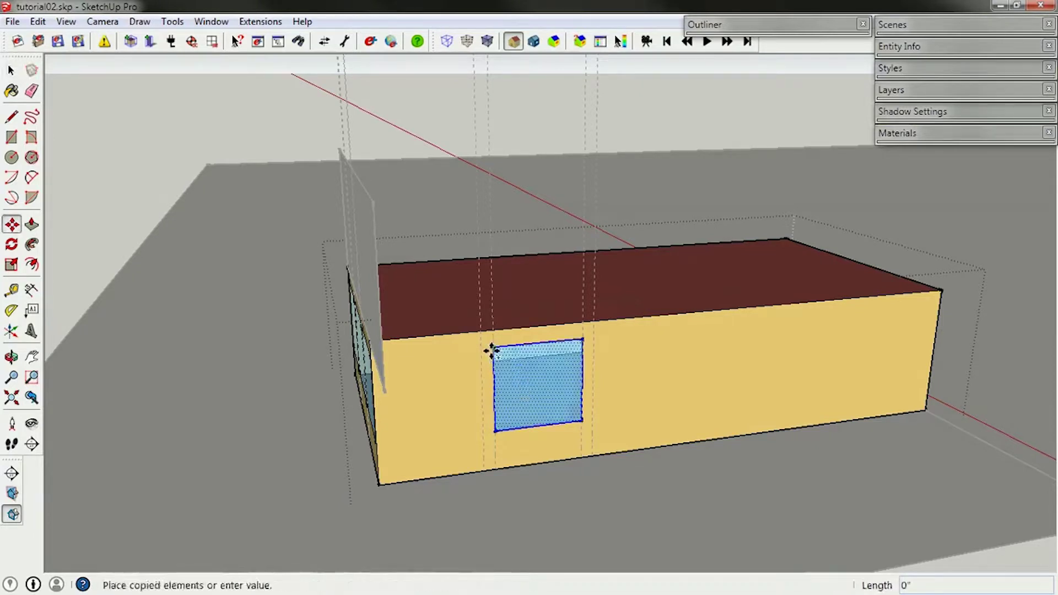
{"action": "left_click", "coordinate": [593, 337]}
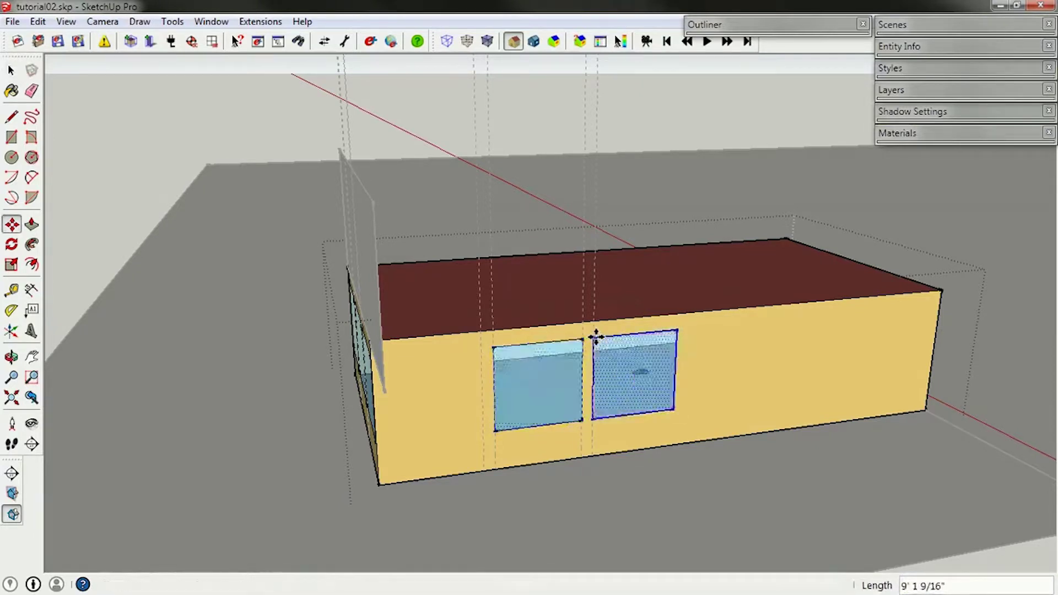
{"action": "type", "text": "4"}
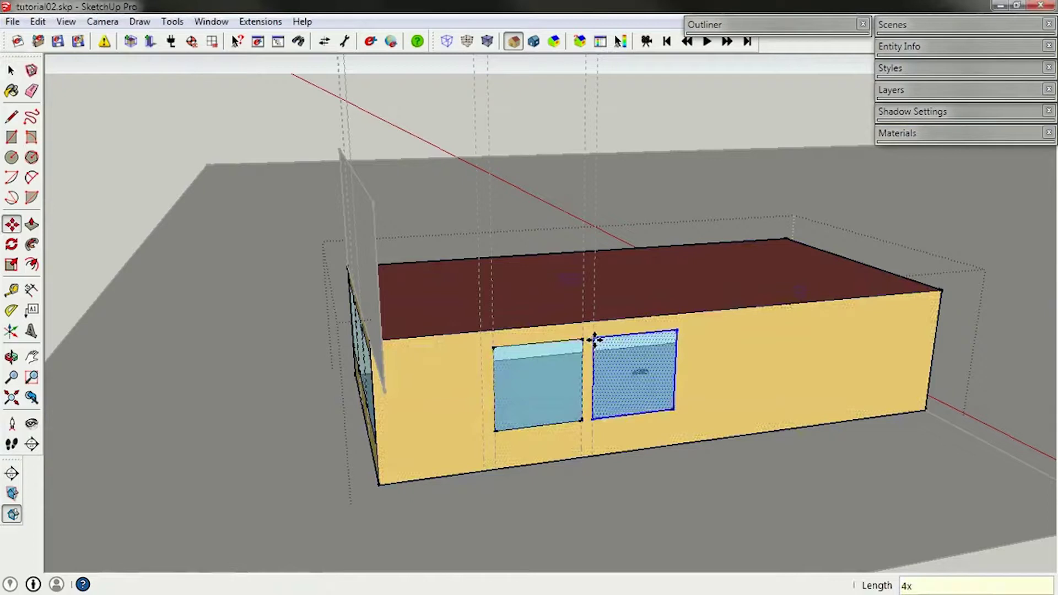
{"action": "type", "text": "x"}
{"action": "key", "text": "Return"}
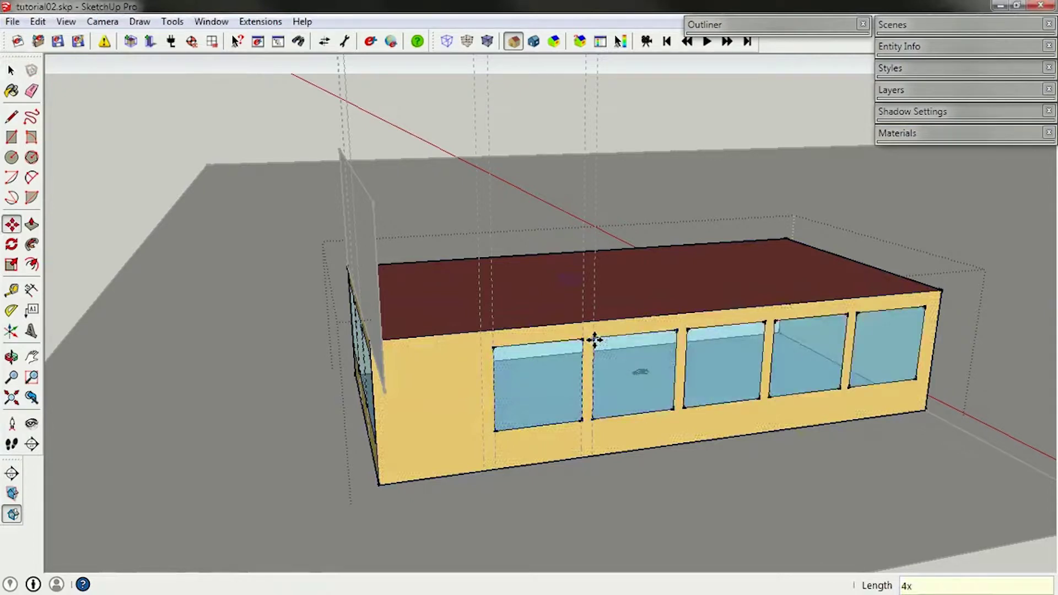
{"action": "key", "text": "space"}
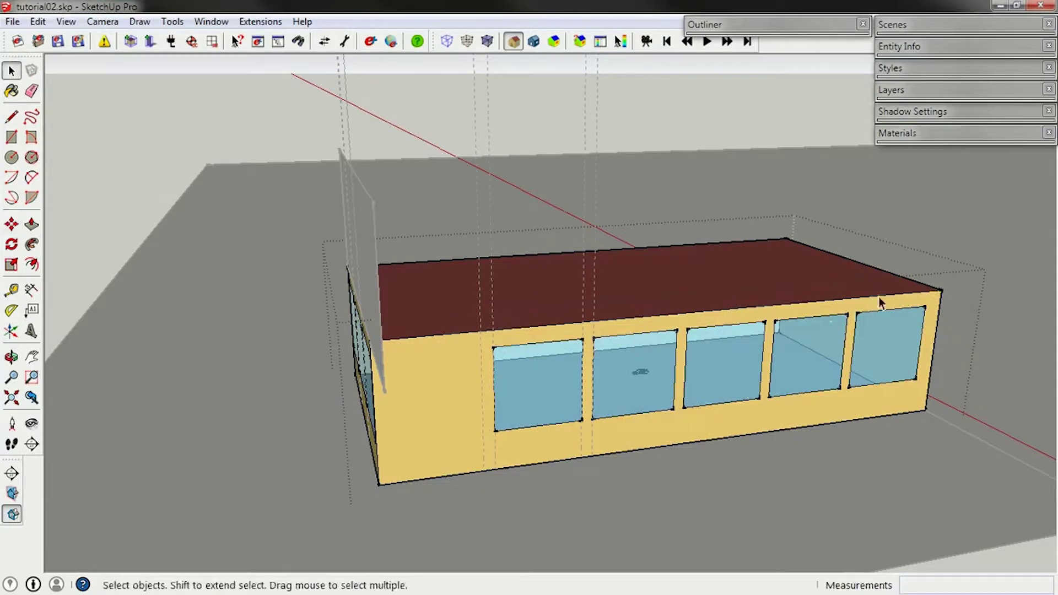
- Copy the first window to the wall's left end and orbit to review the six-window row
{"action": "left_click", "coordinate": [522, 389]}
{"action": "key", "text": "m"}
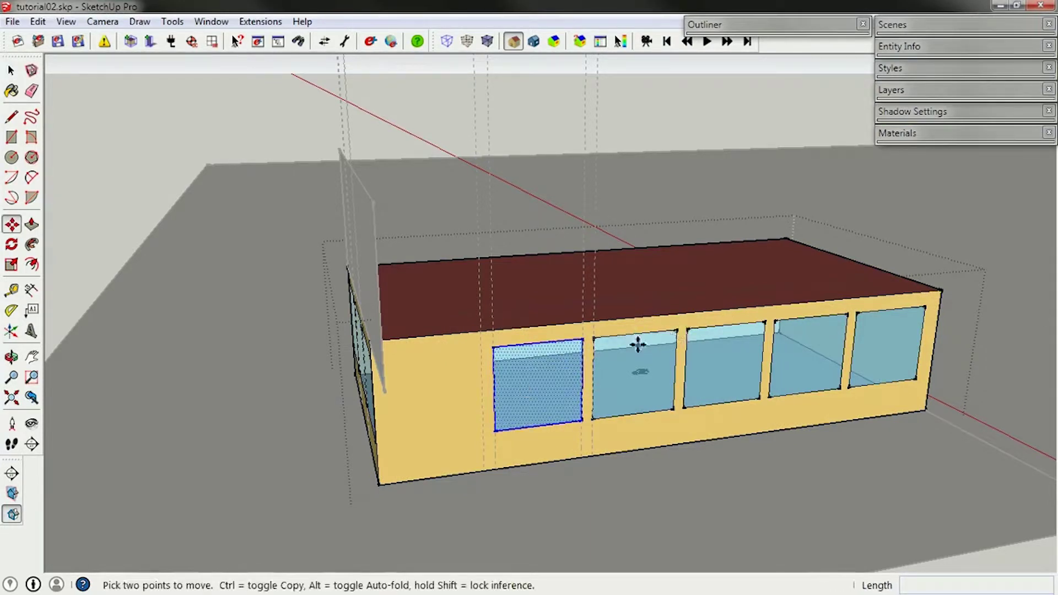
{"action": "key", "text": "ctrl"}
{"action": "left_click", "coordinate": [678, 331]}
{"action": "left_click", "coordinate": [579, 340]}
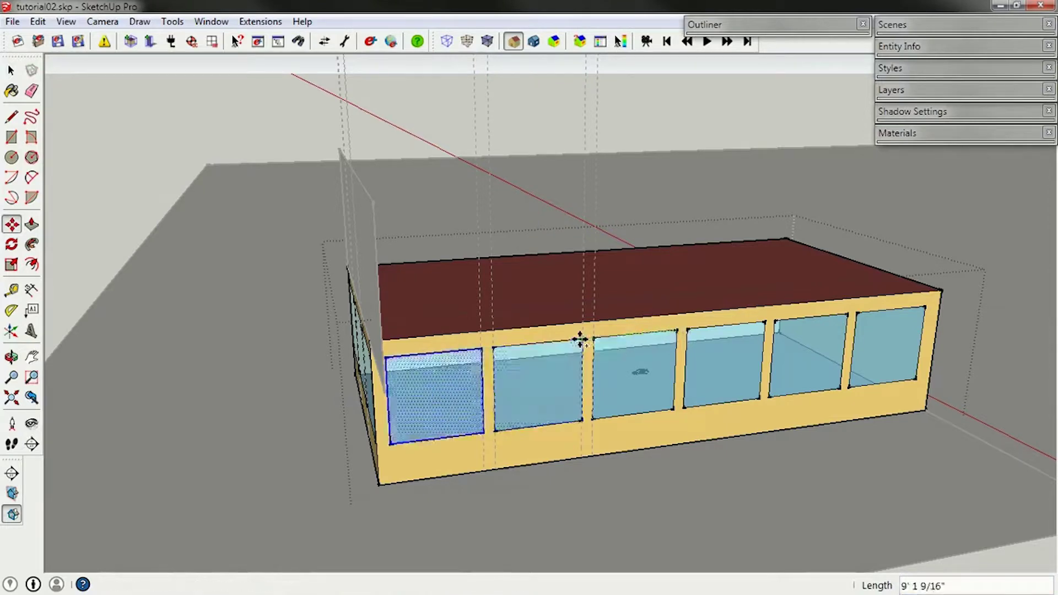
{"action": "key", "text": "space"}
{"action": "middle_click_drag", "start_coordinate": [485, 424], "coordinate": [625, 401]}
{"action": "scroll", "coordinate": [816, 349], "scroll_direction": "down", "scroll_amount": 3}
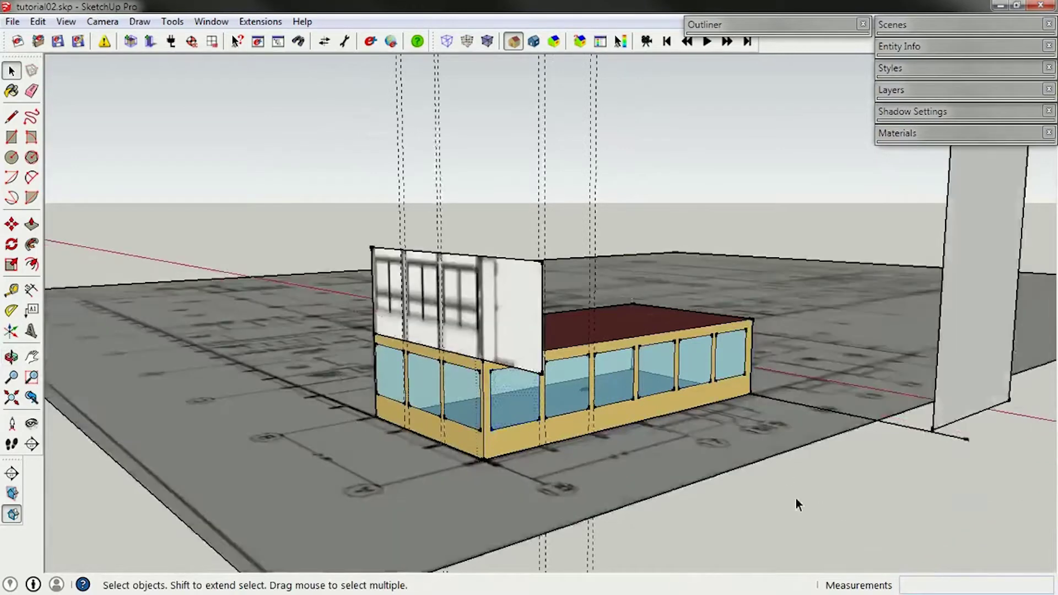
- Crossing-select and delete three dashed guides, then delete the last remaining guide
{"action": "middle_click_drag", "start_coordinate": [585, 465], "coordinate": [582, 452]}
{"action": "left_click_drag", "start_coordinate": [672, 176], "coordinate": [401, 123]}
{"action": "key", "text": "Delete"}
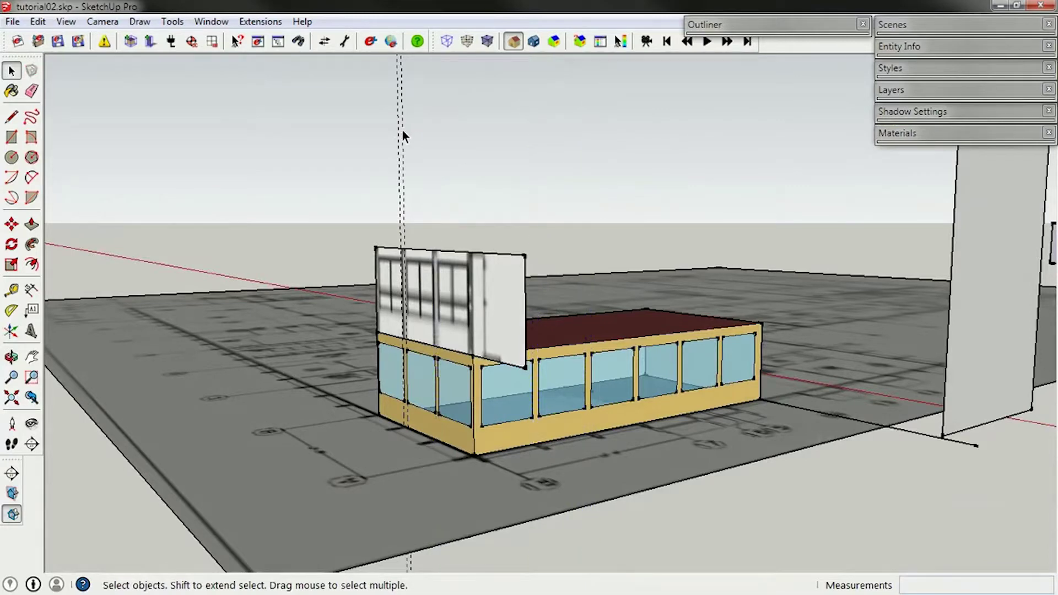
{"action": "left_click", "coordinate": [402, 130]}
{"action": "key", "text": "Delete"}
{"action": "middle_click_drag", "start_coordinate": [368, 130], "coordinate": [590, 355]}
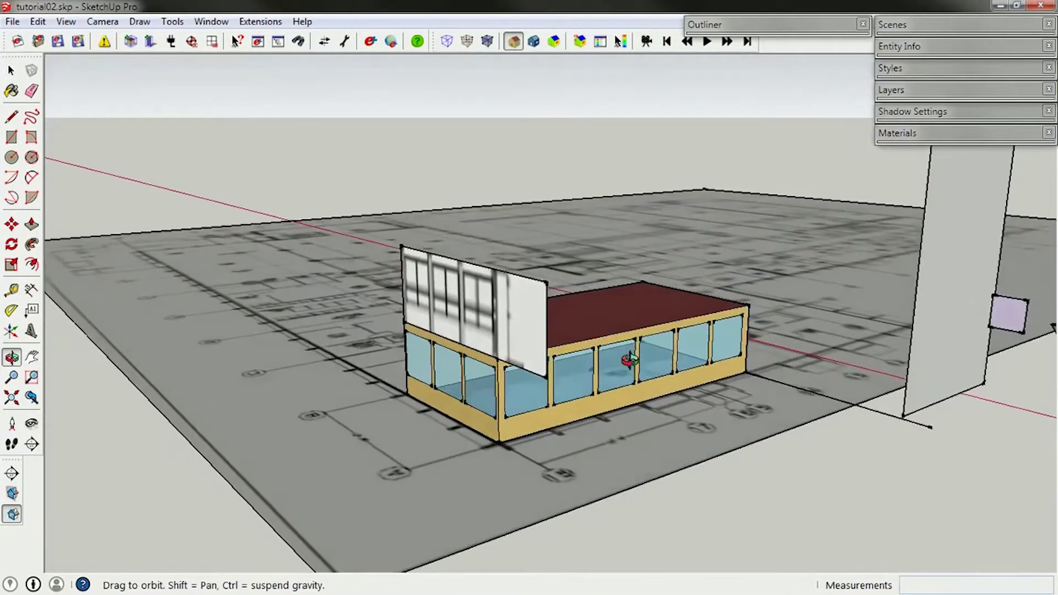
{"action": "scroll", "coordinate": [586, 359], "scroll_direction": "up", "scroll_amount": 2}
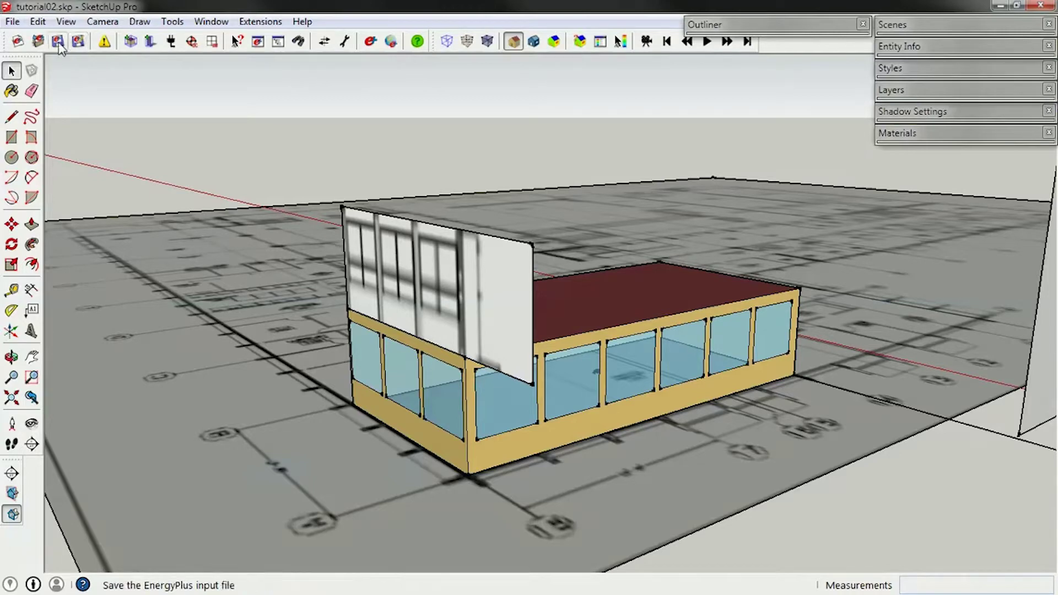
- Save the model via OpenStudio as EnergyPlus file '01_Base Geometry.idf' in the Demo folder
{"action": "left_click", "coordinate": [79, 42]}
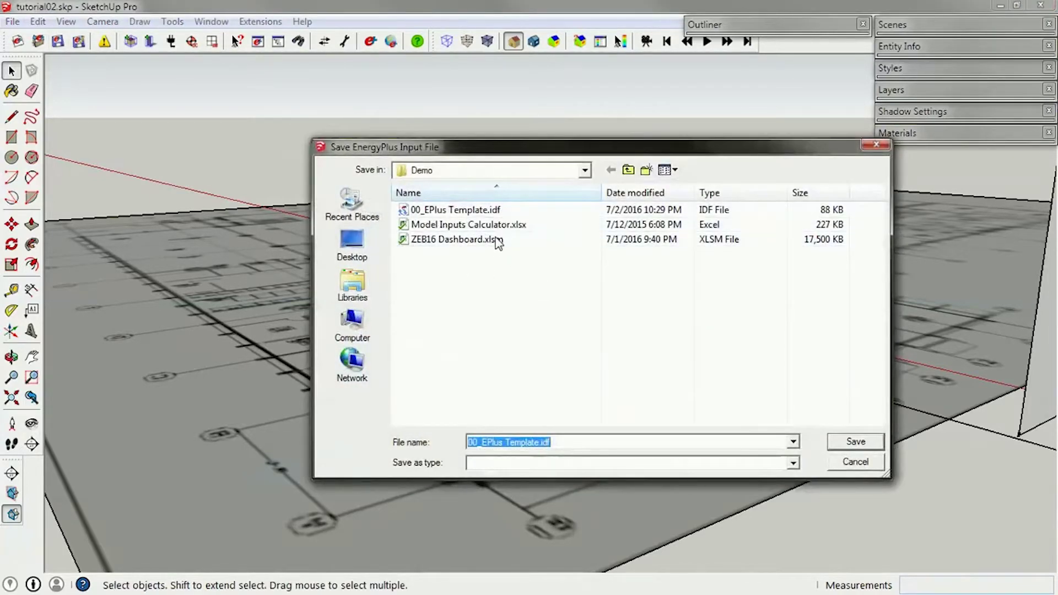
{"action": "left_click", "coordinate": [474, 442]}
{"action": "key", "text": "BackSpace"}
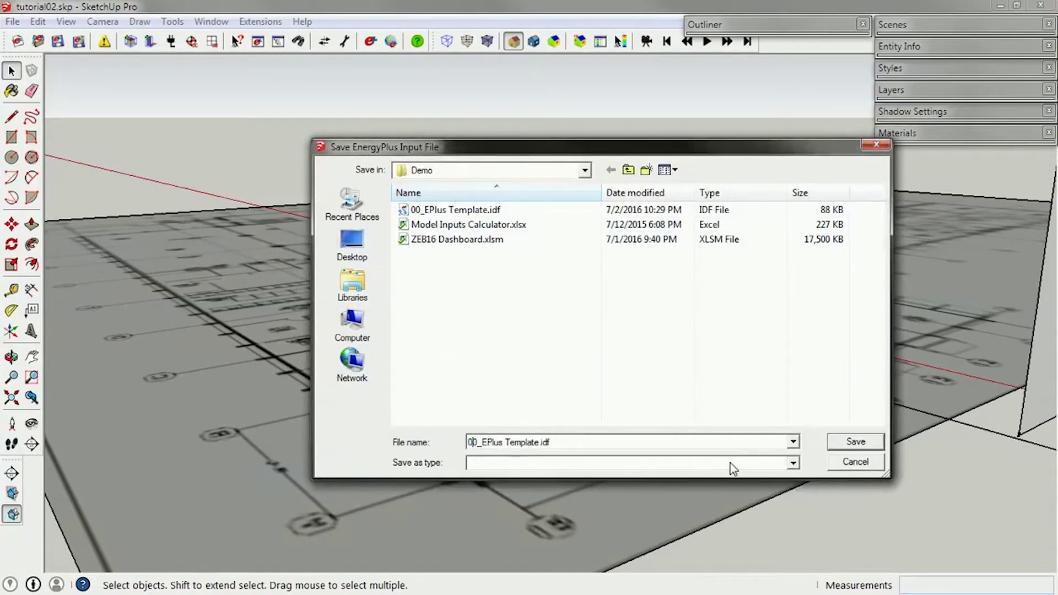
{"action": "type", "text": "1_"}
{"action": "type", "text": "Base Geom"}
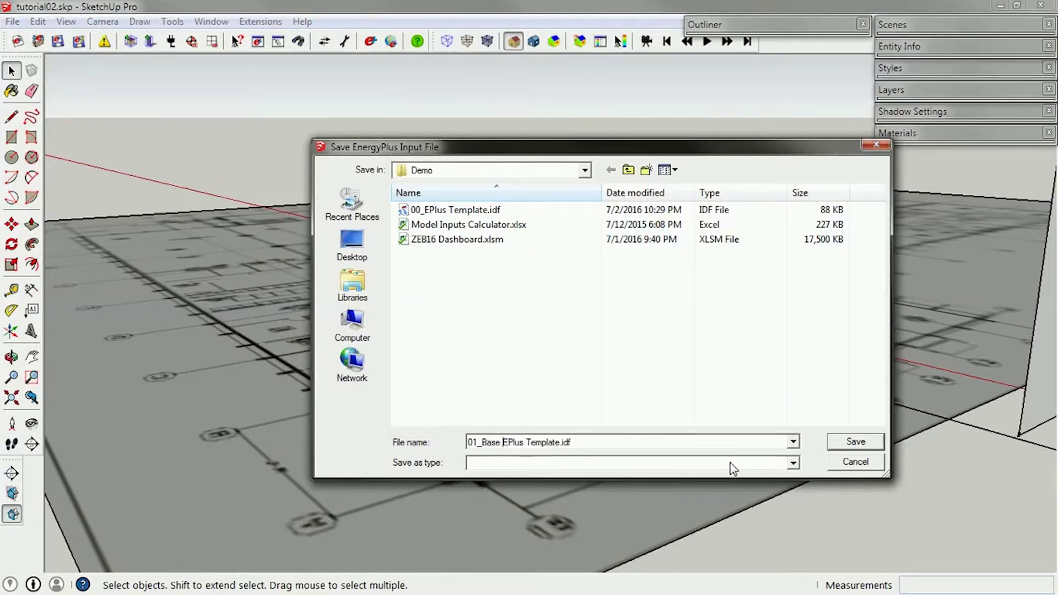
{"action": "type", "text": "etry"}
{"action": "key", "text": "Delete"}
{"action": "key", "text": "Delete"}
{"action": "key", "text": "Delete"}
{"action": "key", "text": "Delete"}
{"action": "key", "text": "Delete"}
{"action": "key", "text": "Delete"}
{"action": "key", "text": "Delete"}
{"action": "key", "text": "Delete"}
{"action": "key", "text": "Delete"}
{"action": "key", "text": "Delete"}
{"action": "key", "text": "Delete"}
{"action": "key", "text": "Delete"}
{"action": "key", "text": "Delete"}
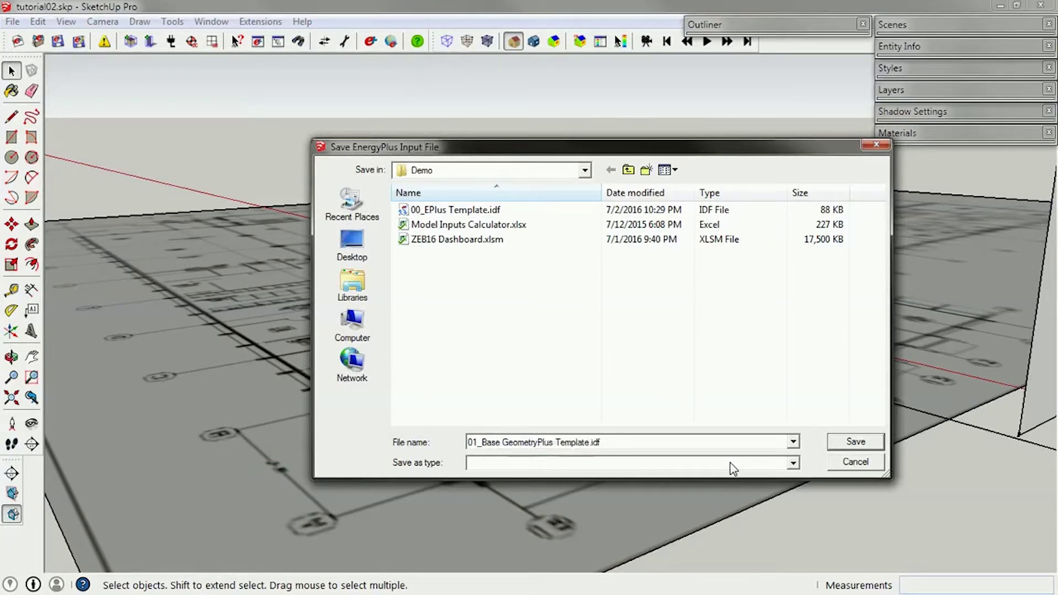
{"action": "key", "text": "Delete"}
{"action": "left_click", "coordinate": [856, 441]}
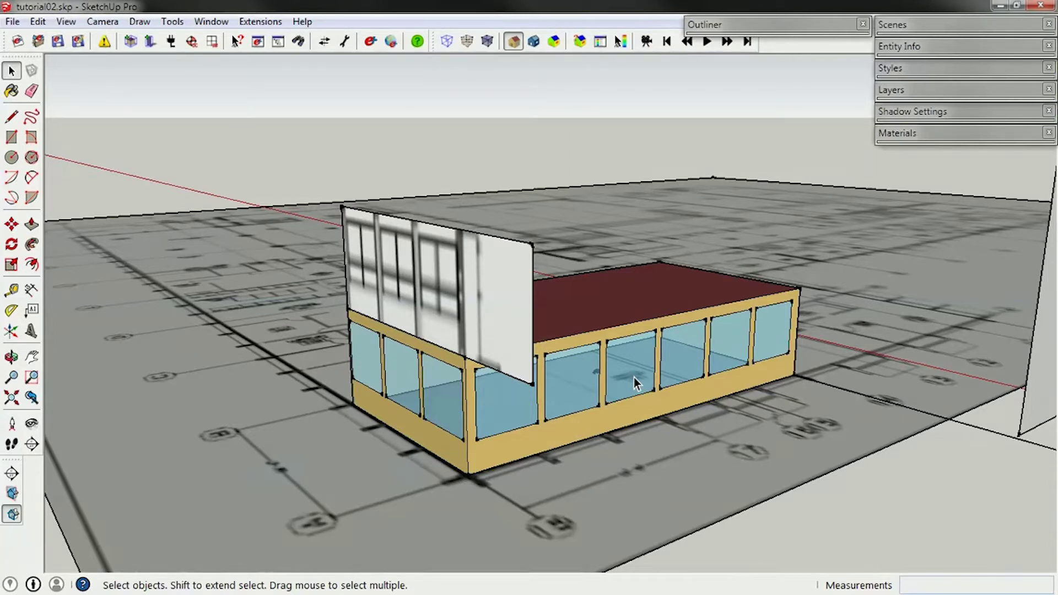
{"action": "middle_click_drag", "start_coordinate": [522, 208], "coordinate": [490, 233]}
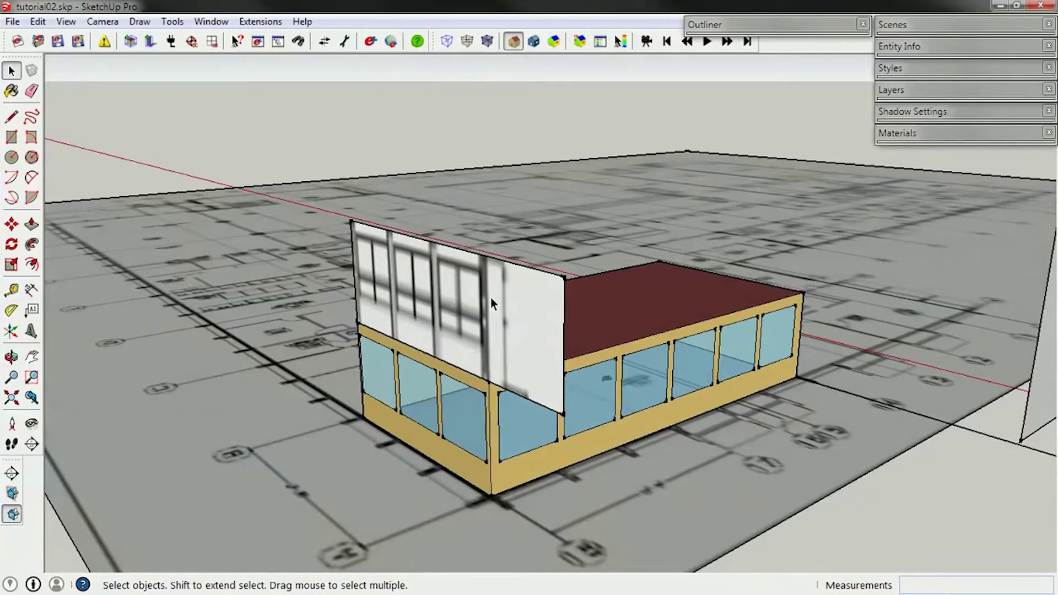
{"action": "middle_click_drag", "start_coordinate": [462, 293], "coordinate": [491, 339]}
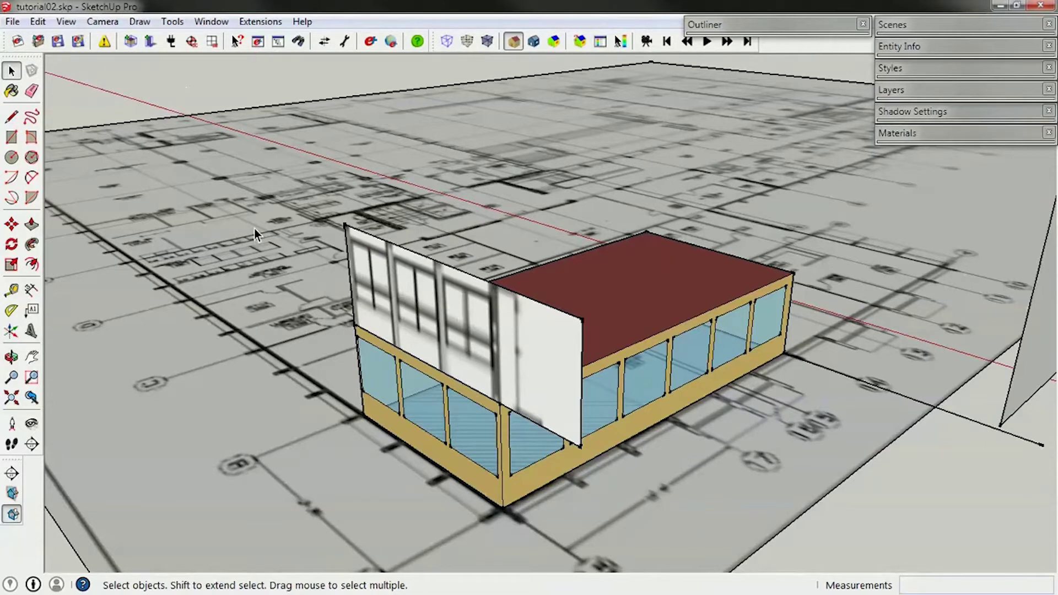
- Start a new EnergyPlus file, open 01_Base Geometry.idf declining default construction names, and orbit the reloaded building
{"action": "left_click", "coordinate": [17, 42]}
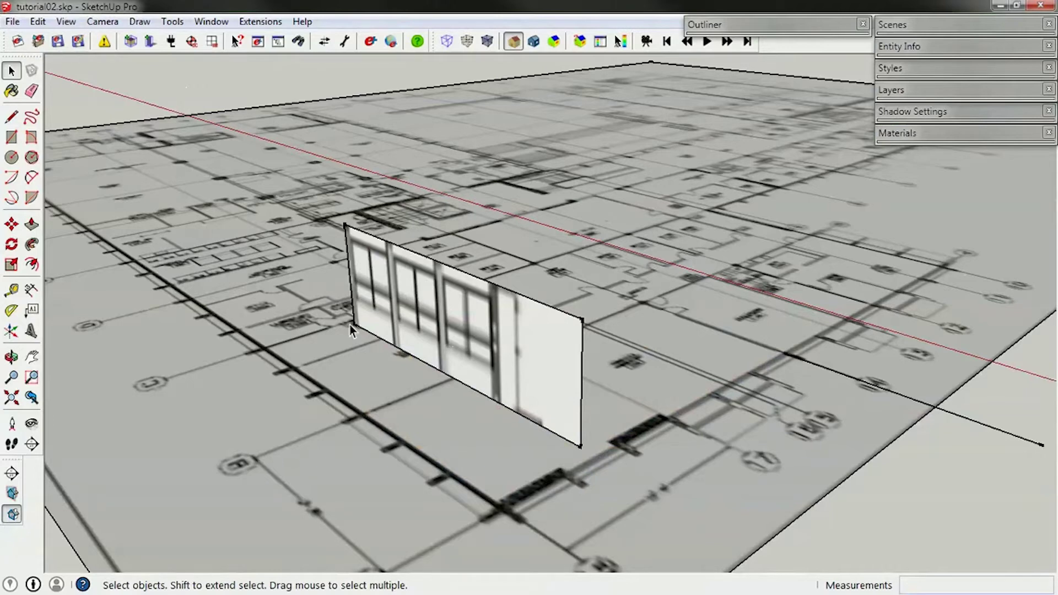
{"action": "left_click", "coordinate": [38, 43]}
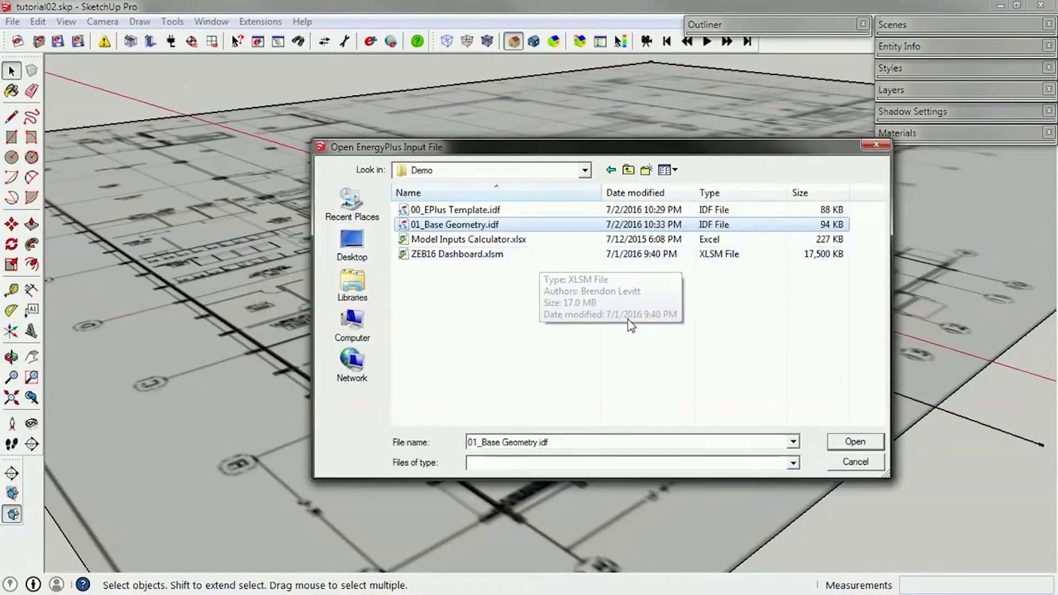
{"action": "left_click", "coordinate": [853, 442]}
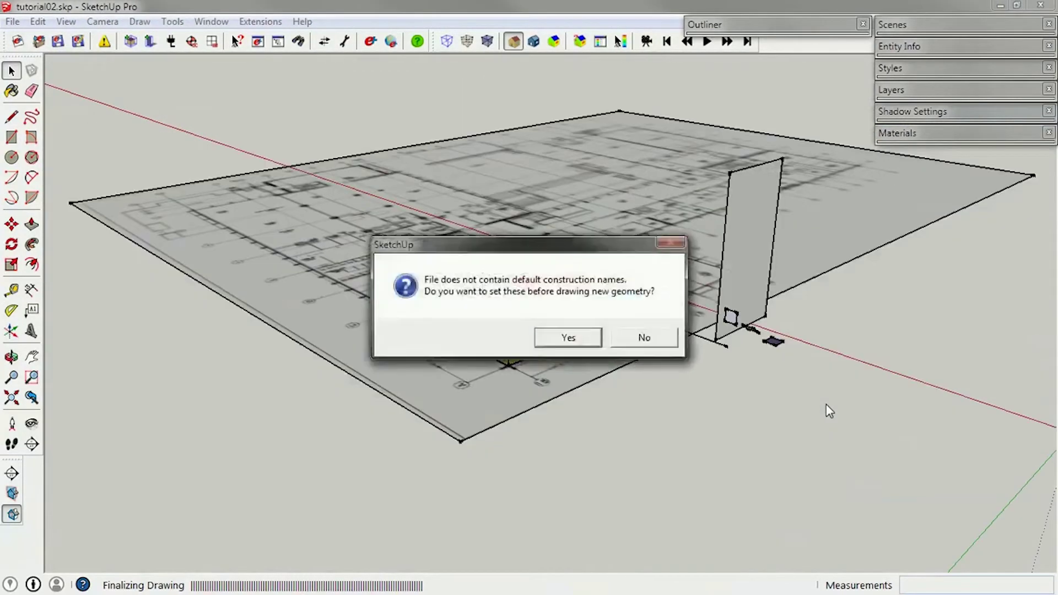
{"action": "left_click", "coordinate": [664, 337]}
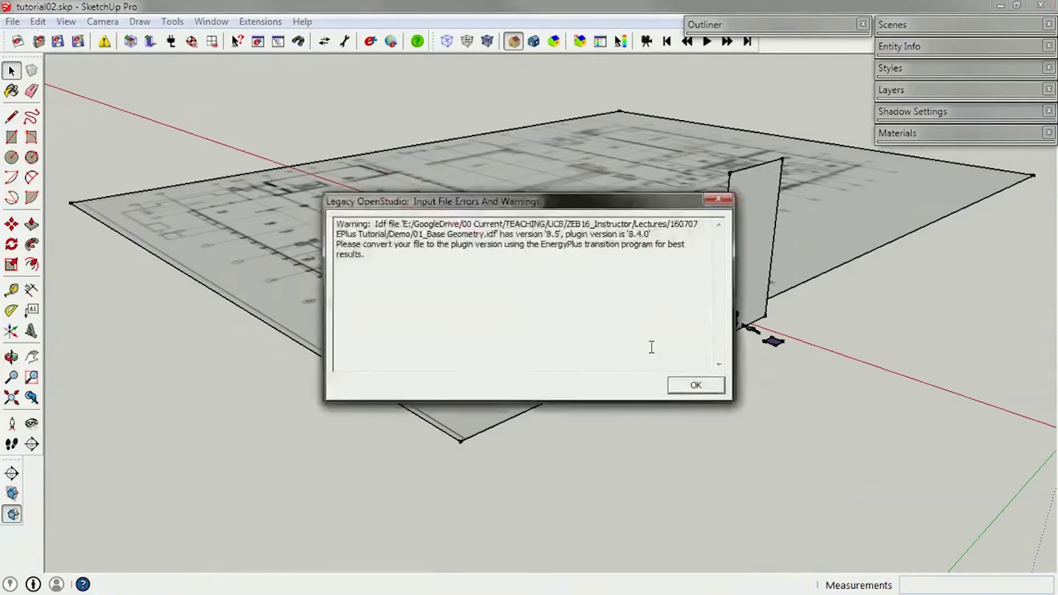
{"action": "left_click", "coordinate": [696, 384]}
{"action": "middle_click_drag", "start_coordinate": [587, 394], "coordinate": [759, 323]}
{"action": "scroll", "coordinate": [524, 344], "scroll_direction": "up", "scroll_amount": 5}
{"action": "middle_click_drag", "start_coordinate": [553, 389], "coordinate": [541, 369]}
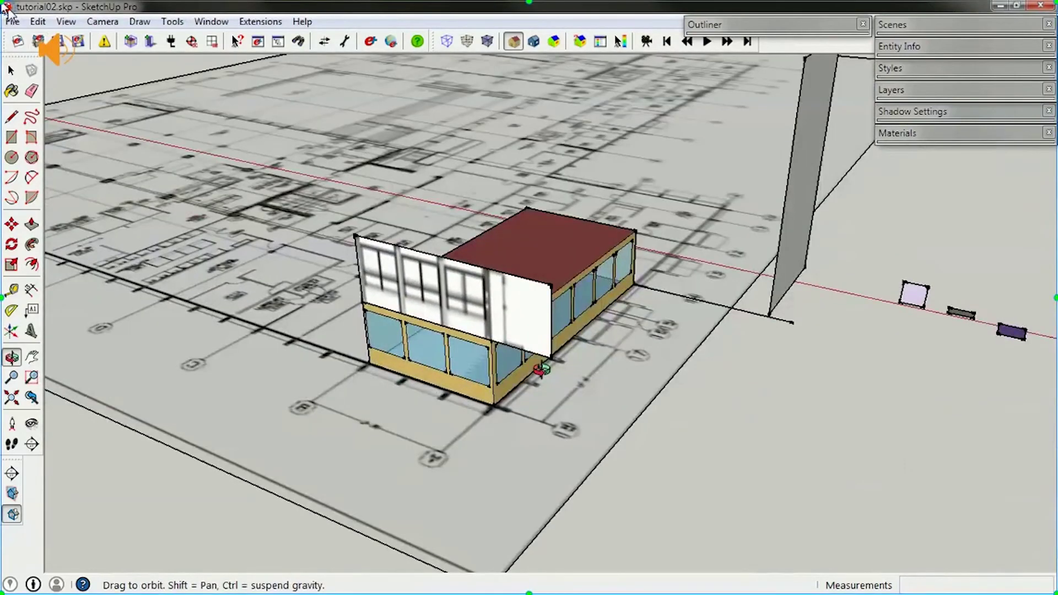